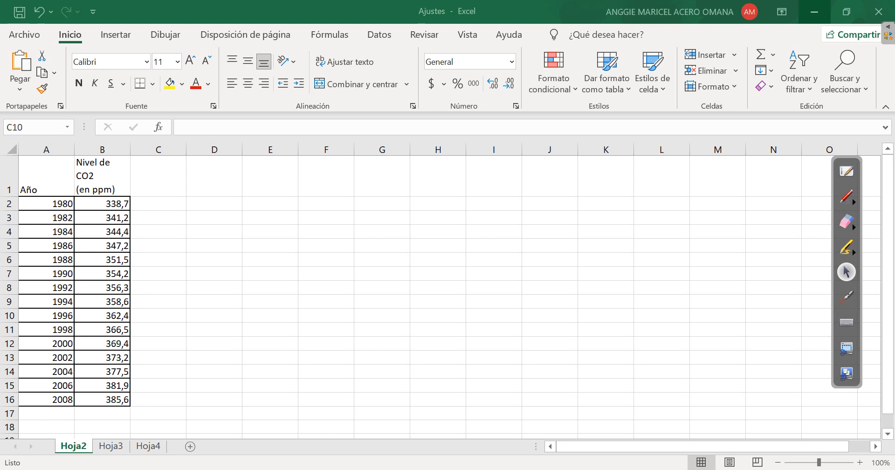
# Centre the contents of the Año and Nivel de CO2 table, cells A1:B16, horizontally
pyautogui.click(102, 176)
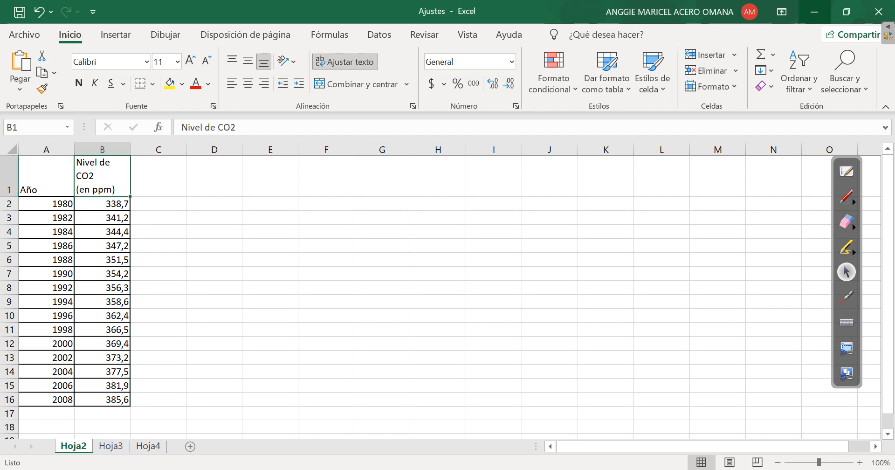
pyautogui.click(46, 176)
pyautogui.moveTo(47, 176); pyautogui.dragTo(102, 204)
pyautogui.click(46, 176)
pyautogui.moveTo(46, 176); pyautogui.dragTo(102, 400)
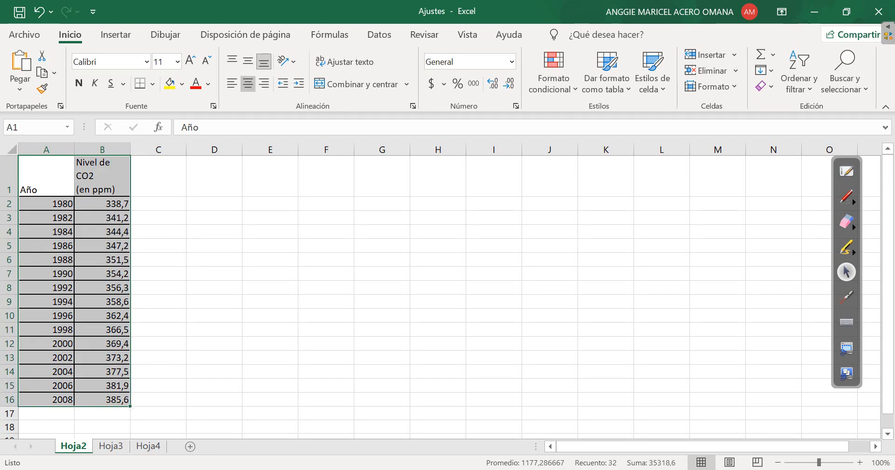
pyautogui.click(248, 84)
pyautogui.click(214, 218)
pyautogui.click(46, 150)
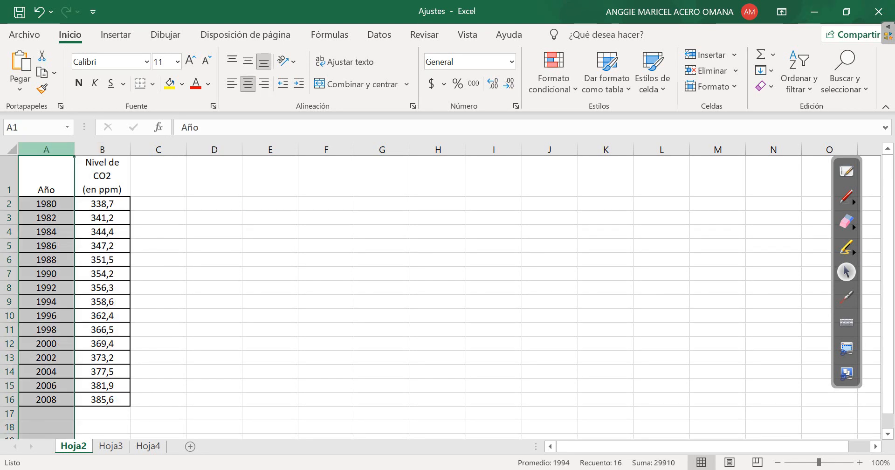
pyautogui.click(102, 149)
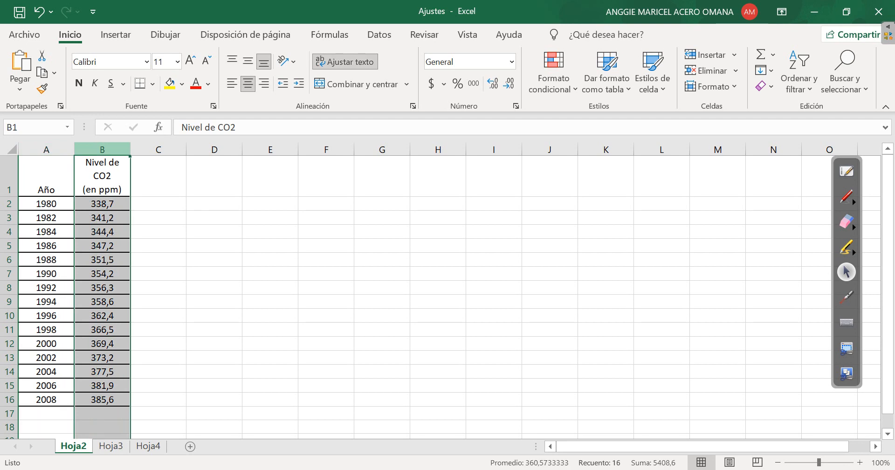
pyautogui.click(214, 232)
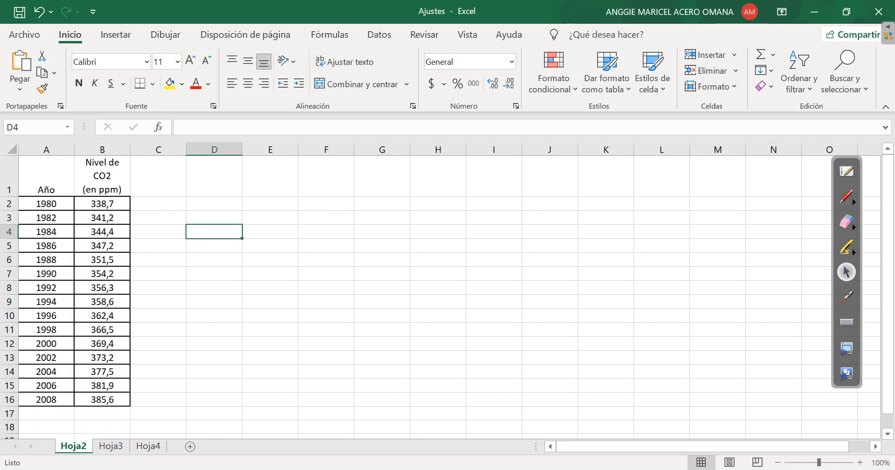
# Insert a markers-only scatter chart from the year and CO2 data in A2:B16
pyautogui.moveTo(46, 203); pyautogui.dragTo(103, 399)
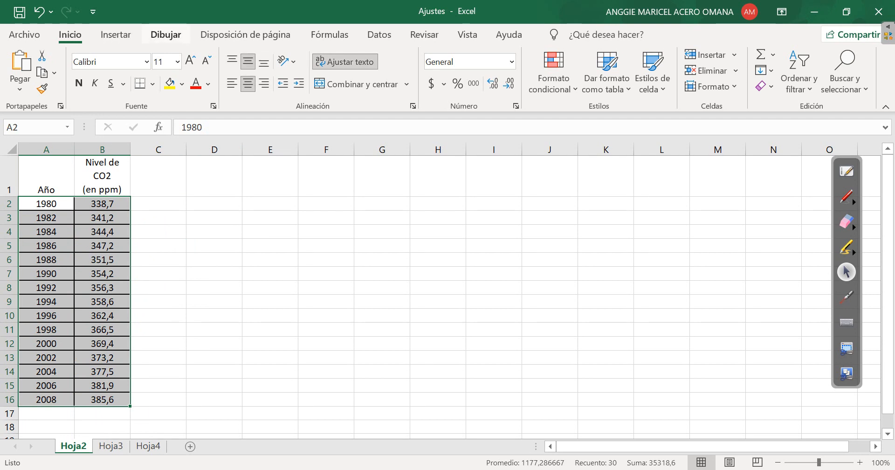
pyautogui.click(115, 35)
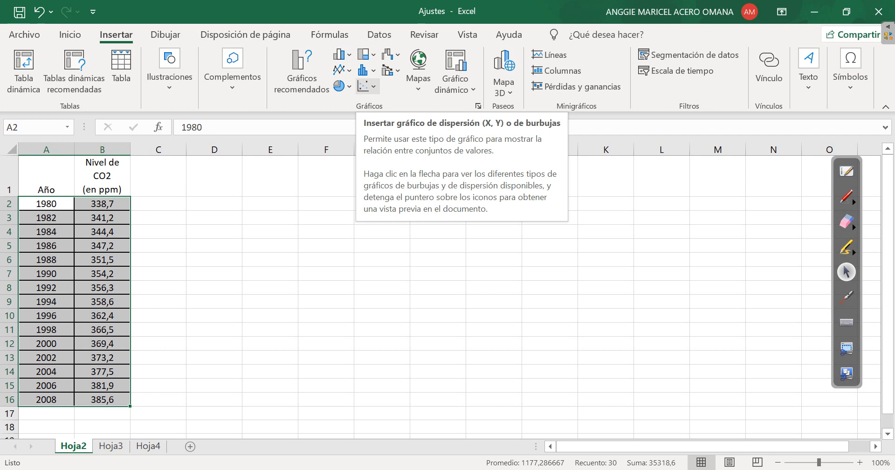
pyautogui.click(366, 85)
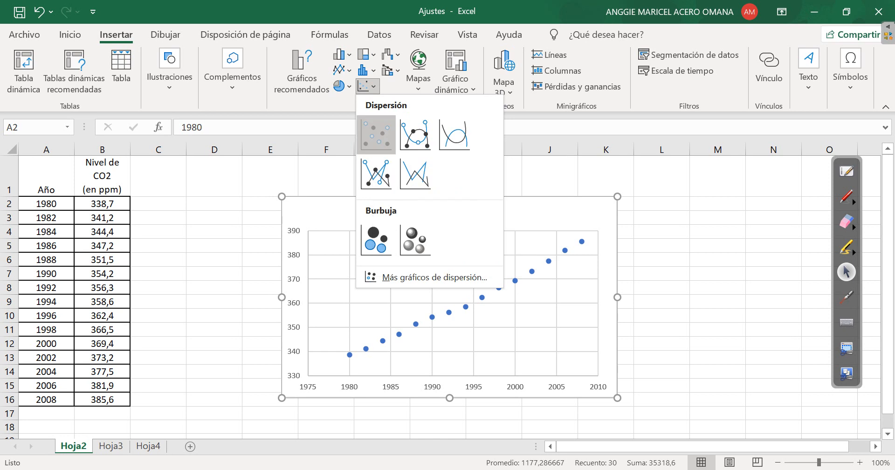
pyautogui.click(376, 133)
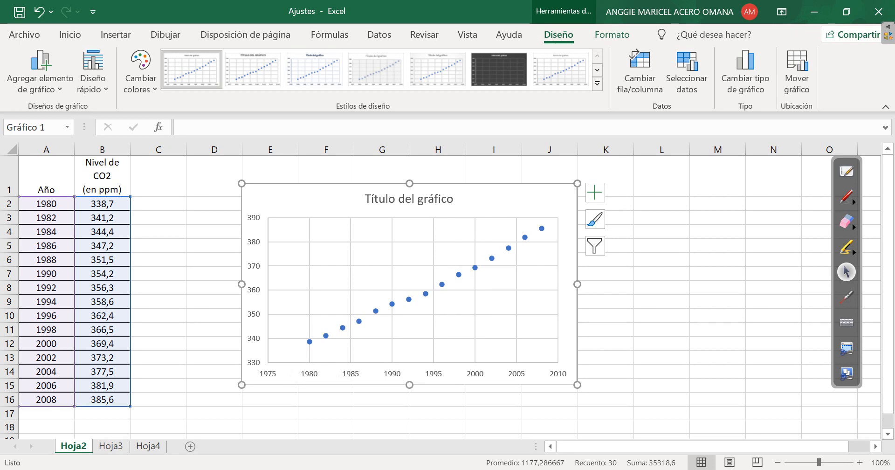
# Draw a freehand annotation line along the CO2 chart's points with the pen, and erase it
pyautogui.click(846, 197)
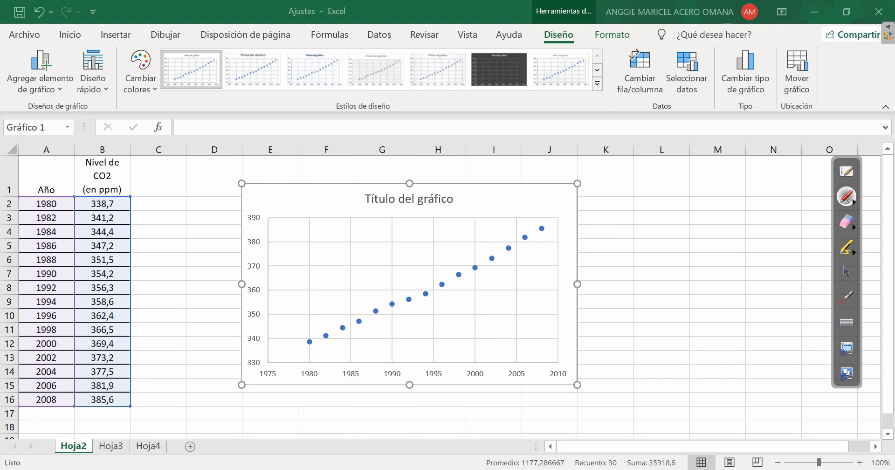
pyautogui.moveTo(292, 349); pyautogui.dragTo(546, 221)
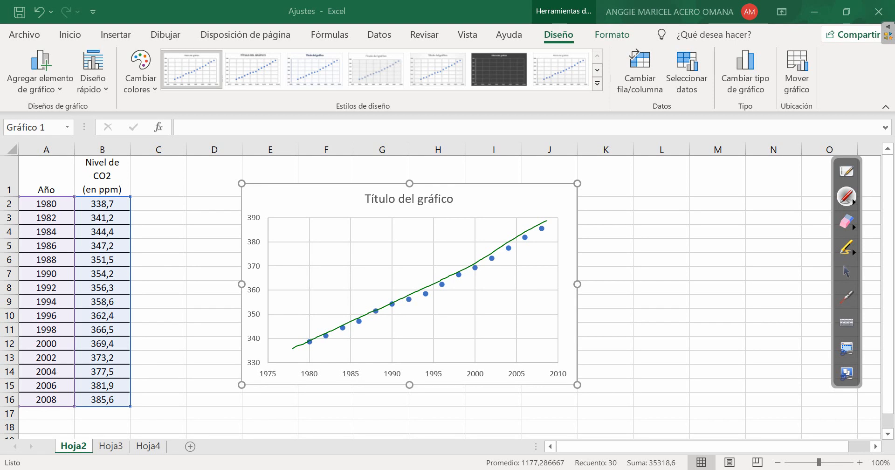
pyautogui.click(846, 221)
pyautogui.moveTo(565, 220)
pyautogui.mouseDown()
pyautogui.moveTo(350, 299)
pyautogui.moveTo(300, 330)
pyautogui.mouseUp()
pyautogui.click(846, 272)
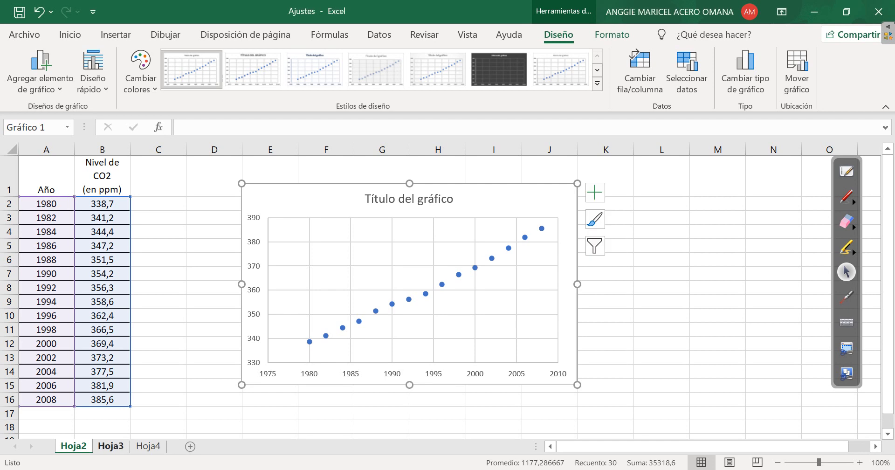
# Insert a markers-only scatter chart on Hoja3 from the time and height data in A2:B11
pyautogui.click(111, 446)
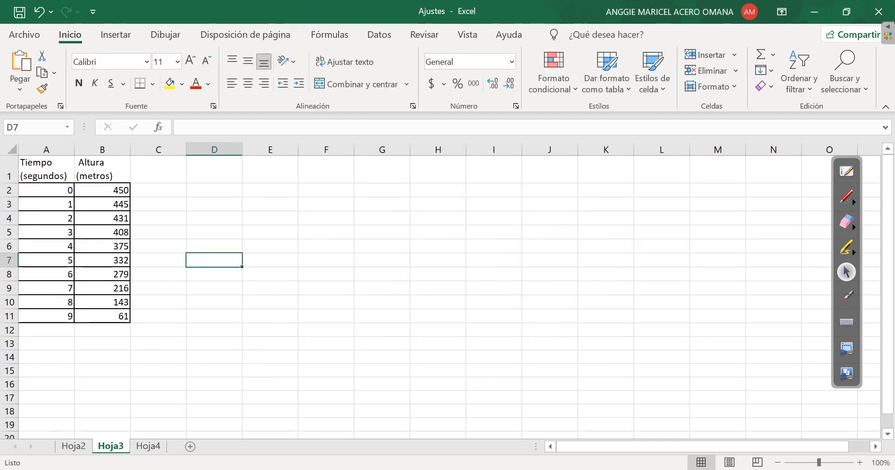
pyautogui.moveTo(47, 190); pyautogui.dragTo(112, 316)
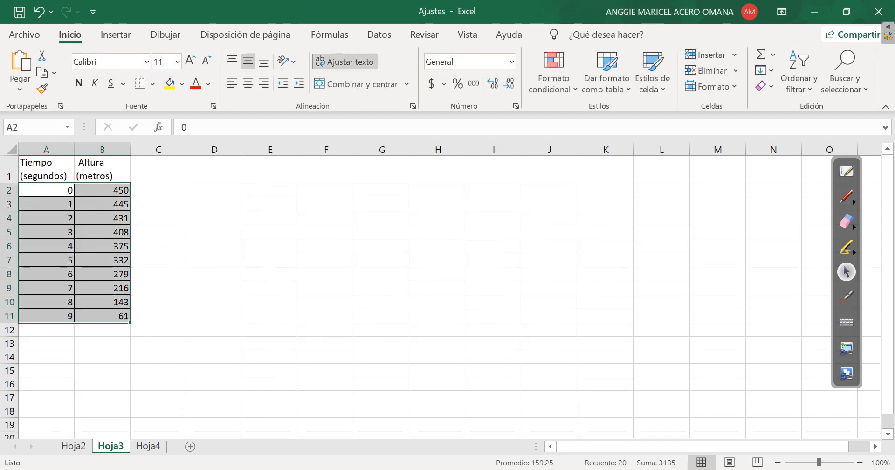
pyautogui.click(115, 34)
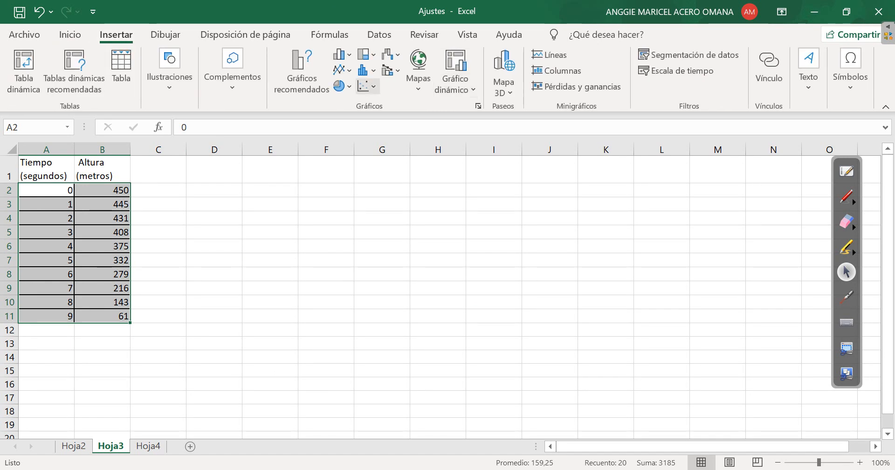
pyautogui.click(367, 86)
pyautogui.click(375, 134)
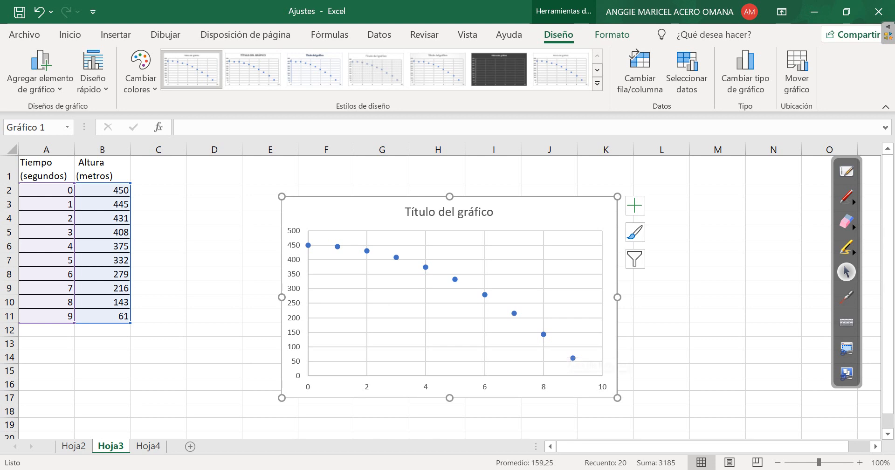
# Draw a freehand annotation curve through the height chart's points with the pen, and erase it
pyautogui.click(846, 196)
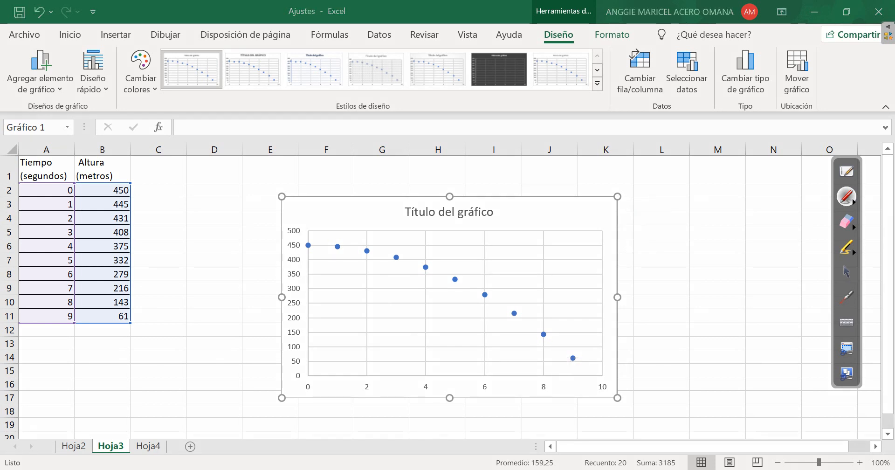
pyautogui.moveTo(304, 245)
pyautogui.mouseDown()
pyautogui.moveTo(433, 266)
pyautogui.moveTo(508, 303)
pyautogui.moveTo(572, 355)
pyautogui.mouseUp()
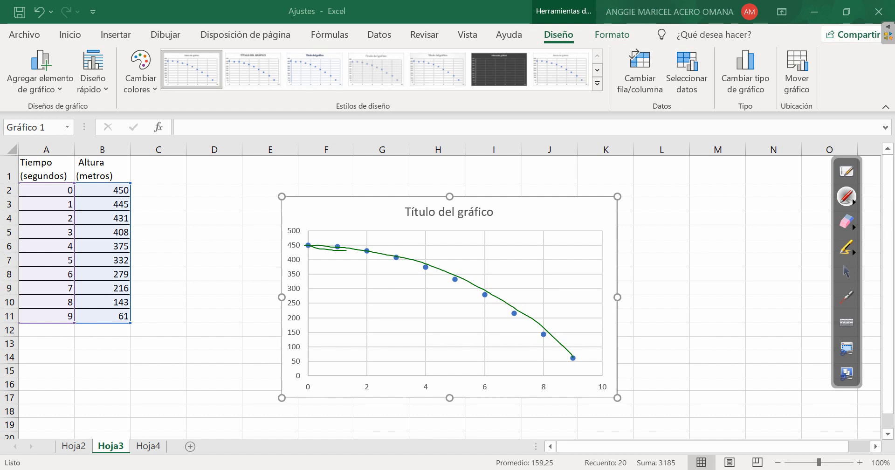
pyautogui.click(847, 222)
pyautogui.moveTo(529, 362)
pyautogui.mouseDown()
pyautogui.moveTo(499, 304)
pyautogui.moveTo(313, 256)
pyautogui.mouseUp()
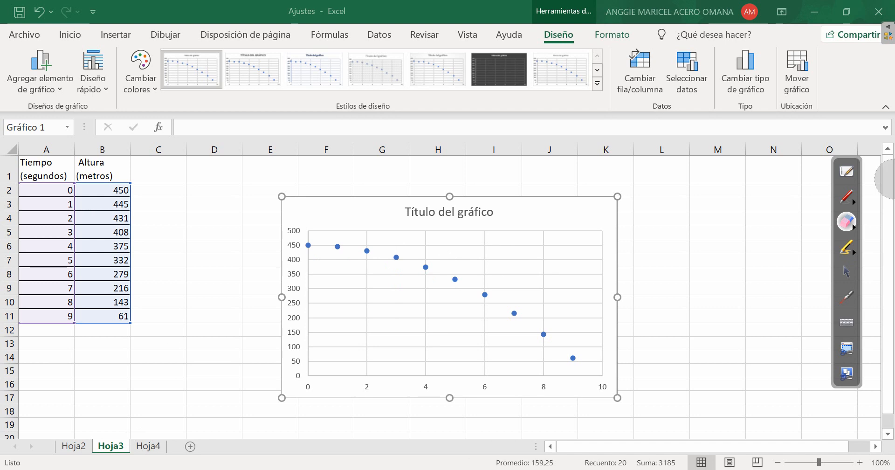
pyautogui.click(847, 272)
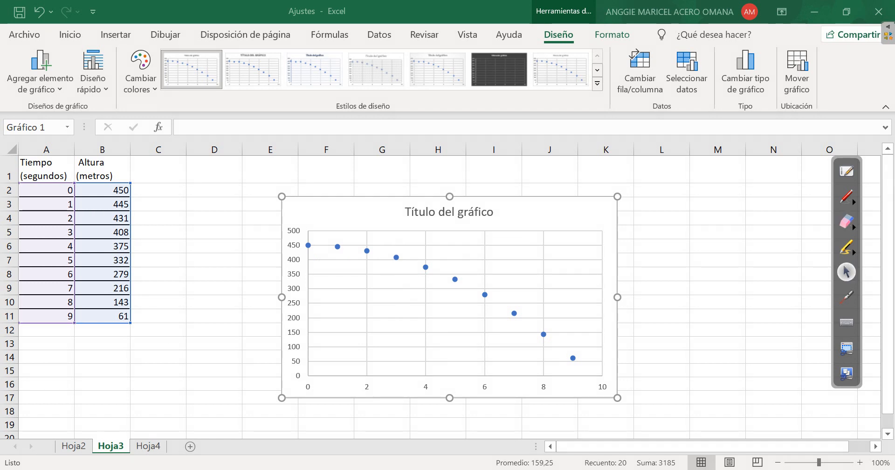
# Insert a markers-only scatter chart on Hoja4 from the income and ulcer rate data in A2:B10, and move it slightly upward
pyautogui.click(148, 446)
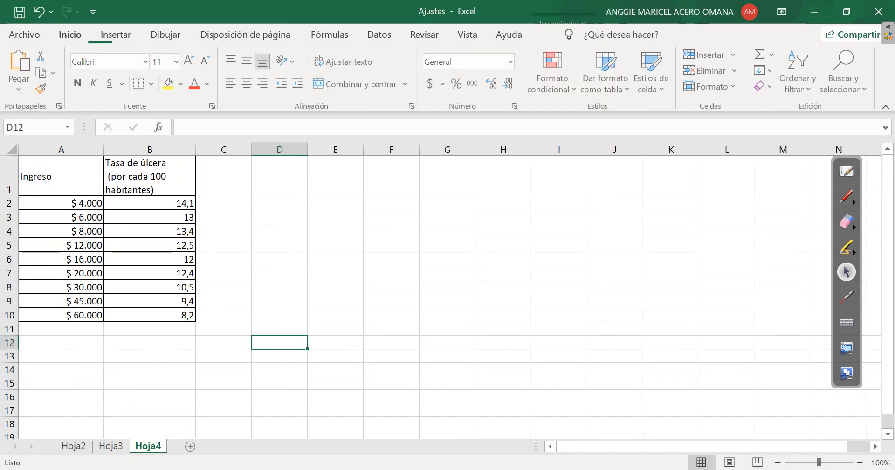
pyautogui.click(61, 204)
pyautogui.moveTo(61, 203); pyautogui.dragTo(154, 316)
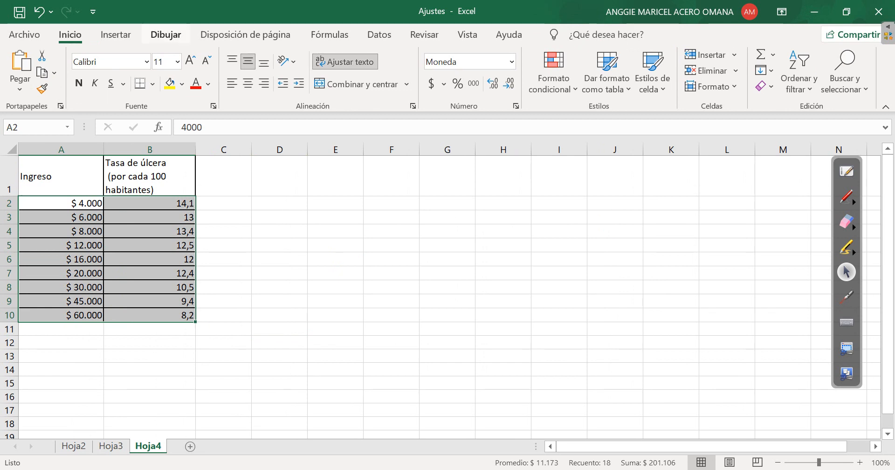
pyautogui.click(116, 34)
pyautogui.click(367, 86)
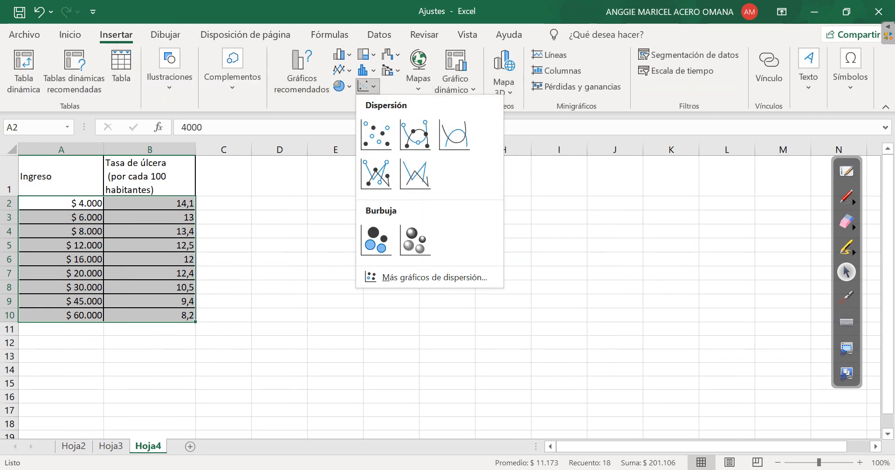
pyautogui.click(375, 133)
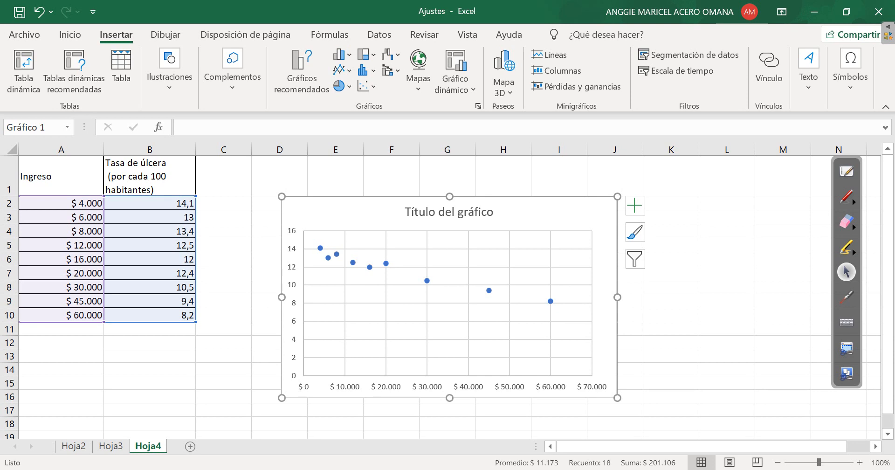
pyautogui.moveTo(602, 219); pyautogui.dragTo(600, 207)
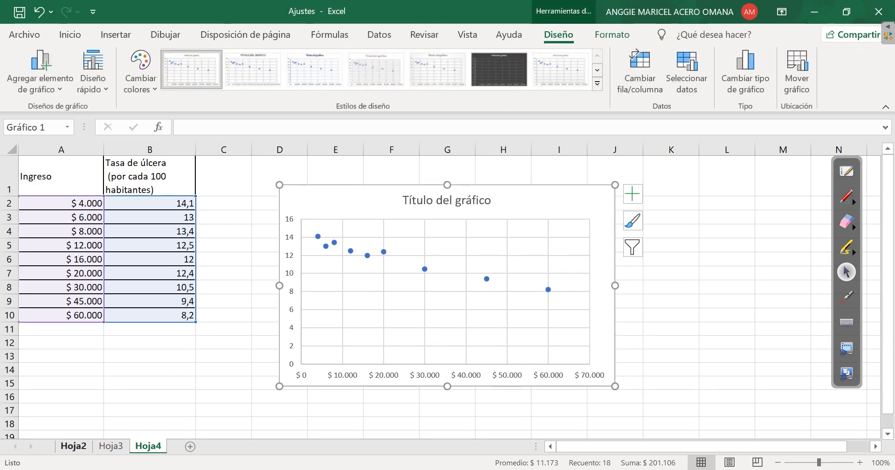
# Compare the shapes of the point clouds in the scatter charts on Hoja2, Hoja3 and Hoja4
pyautogui.click(73, 445)
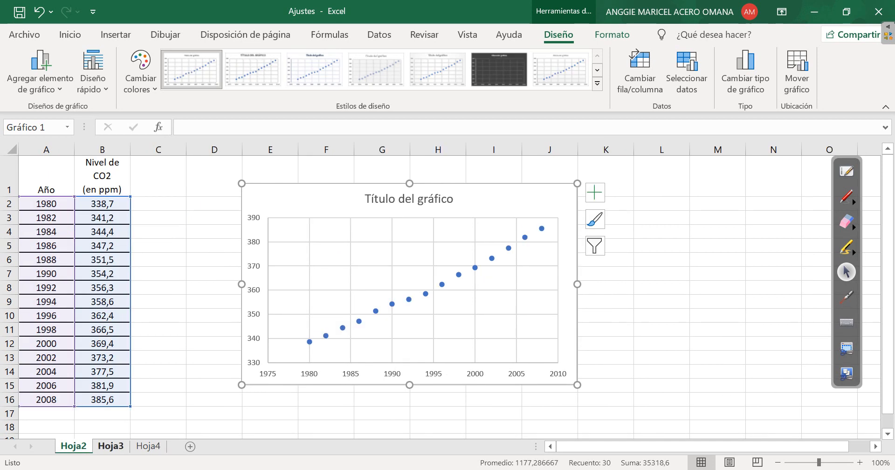
pyautogui.click(110, 446)
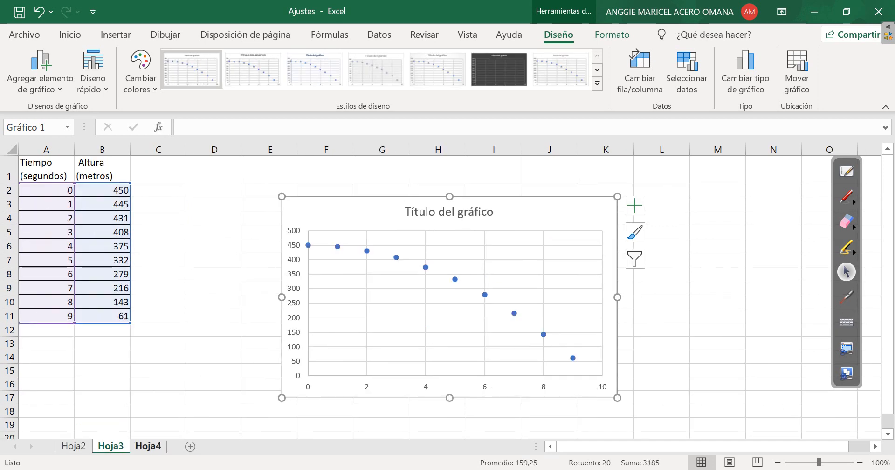
pyautogui.click(148, 446)
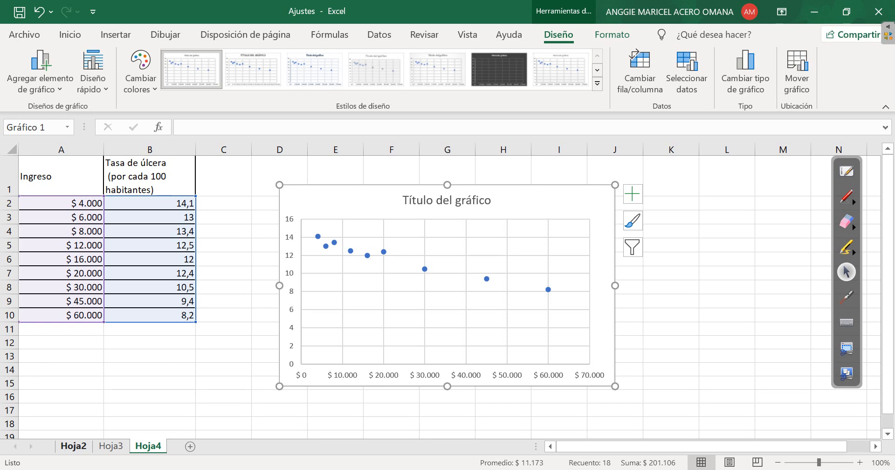
# Add a linear trend line to the CO2 chart on Hoja2 and open its formatting options
pyautogui.click(73, 445)
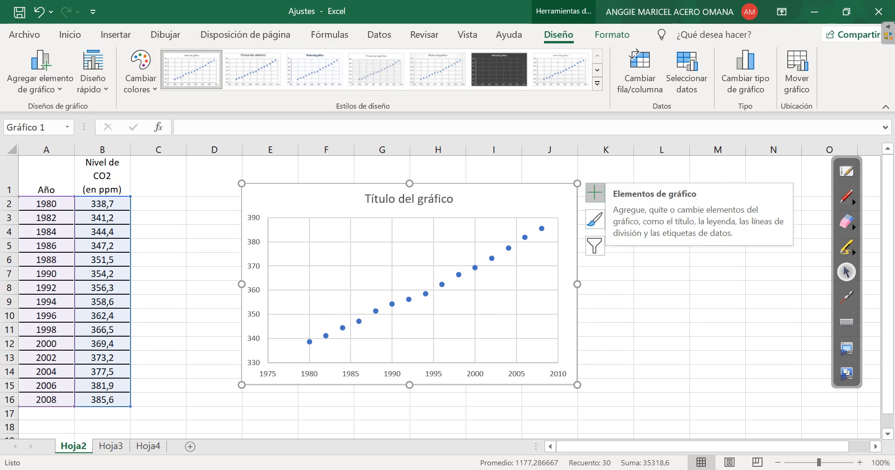
pyautogui.click(595, 192)
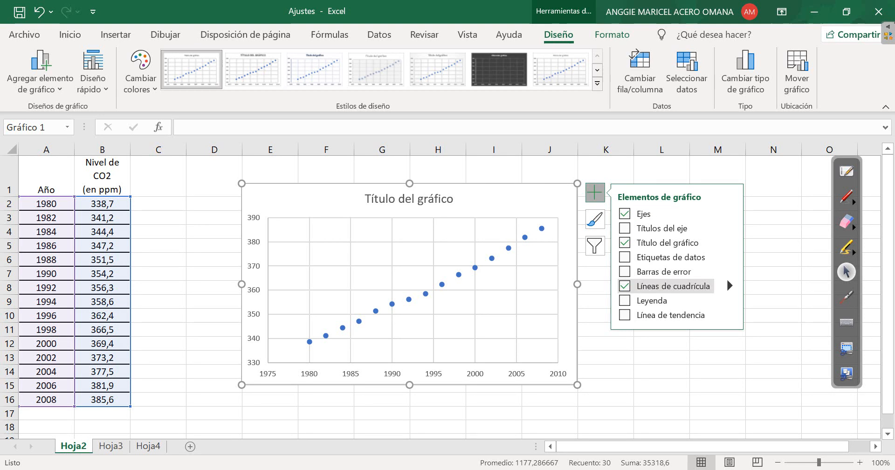
pyautogui.click(729, 314)
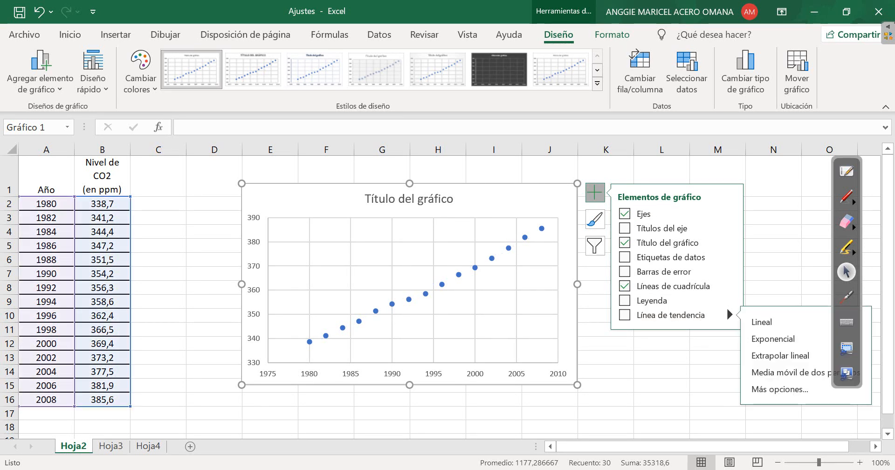
pyautogui.click(779, 389)
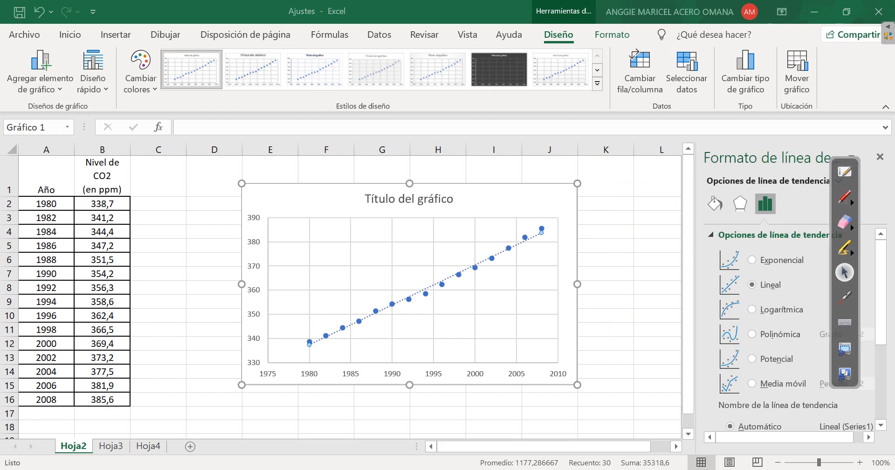
# Move the annotation toolbar off the trend line options and set the CO2 trend line type to Exponencial
pyautogui.moveTo(847, 159)
pyautogui.mouseDown()
pyautogui.moveTo(651, 221)
pyautogui.moveTo(643, 192)
pyautogui.mouseUp()
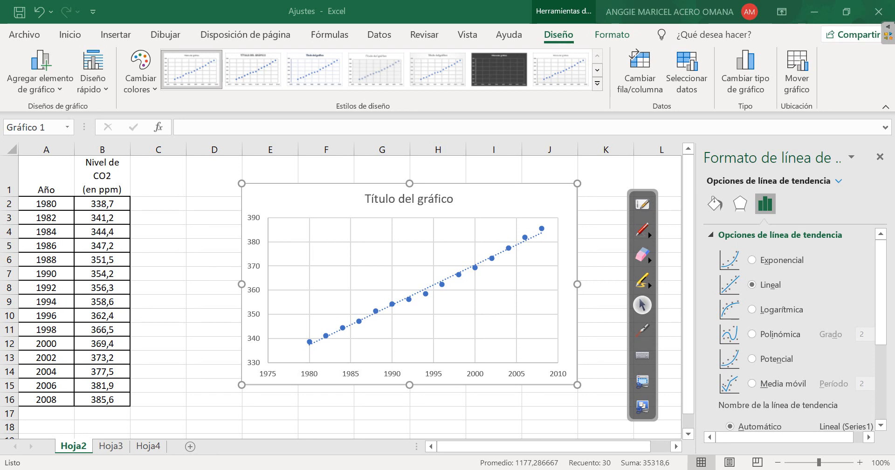
pyautogui.click(752, 260)
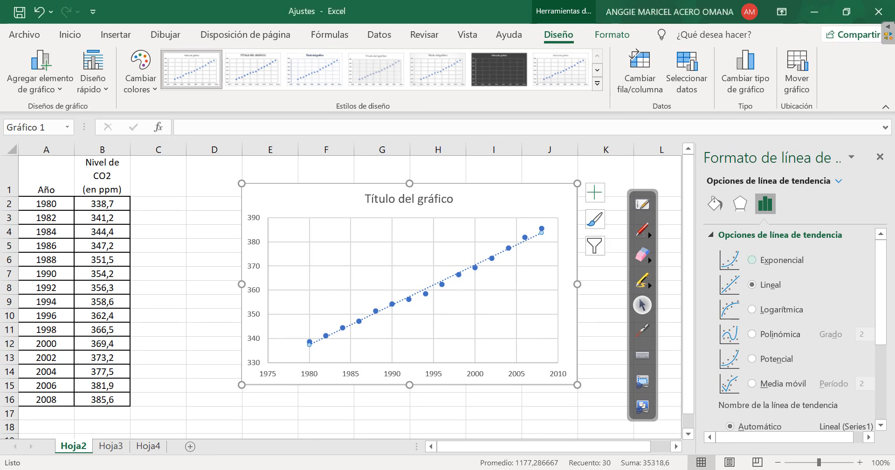
pyautogui.click(752, 260)
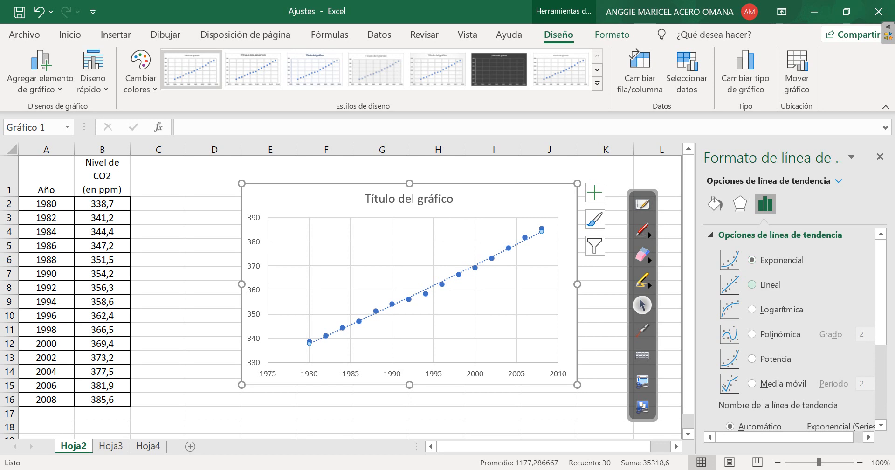
# Try the Logarítmica, Potencial, Media móvil and Polinómica fits on the CO2 chart and set the trend line type to Lineal
pyautogui.click(752, 284)
pyautogui.click(752, 309)
pyautogui.click(752, 334)
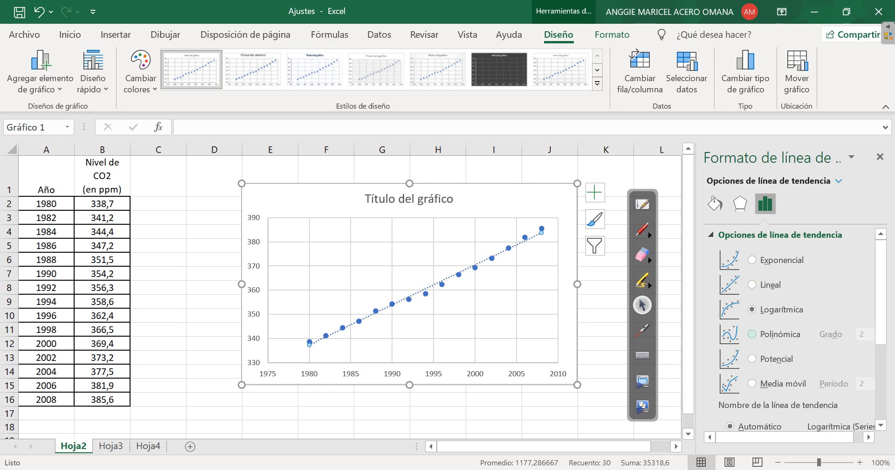
pyautogui.click(752, 358)
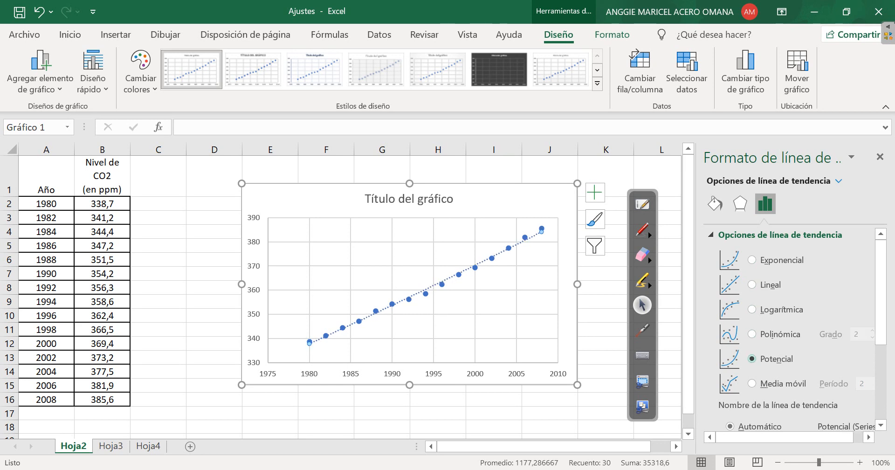
pyautogui.click(751, 383)
pyautogui.click(752, 358)
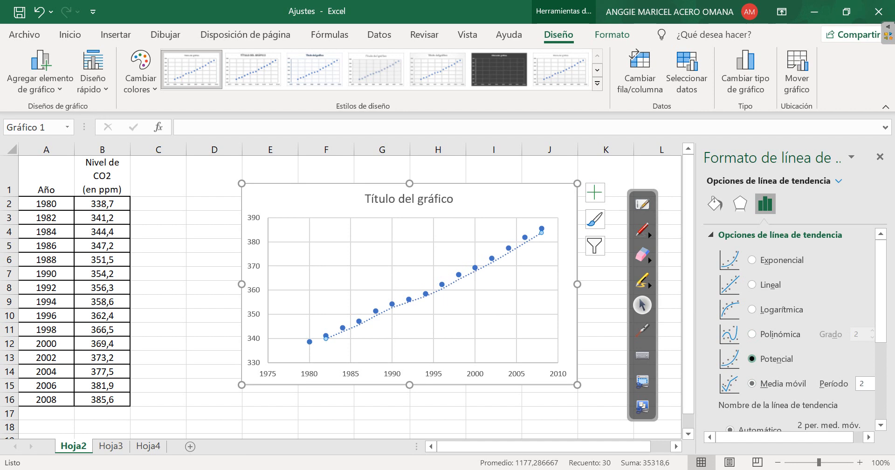
pyautogui.click(752, 334)
pyautogui.click(752, 309)
pyautogui.click(751, 284)
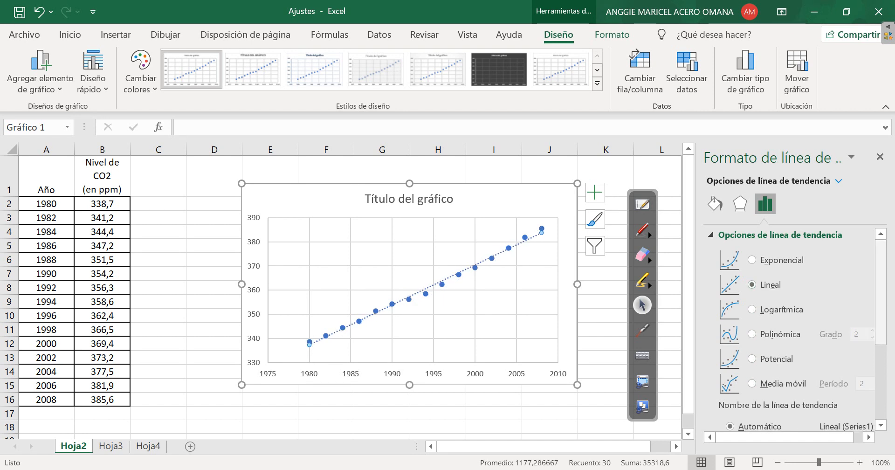
# Widen the trend line formatting pane and display the equation and the R-squared value on the CO2 chart
pyautogui.scroll(-5, 793, 326)
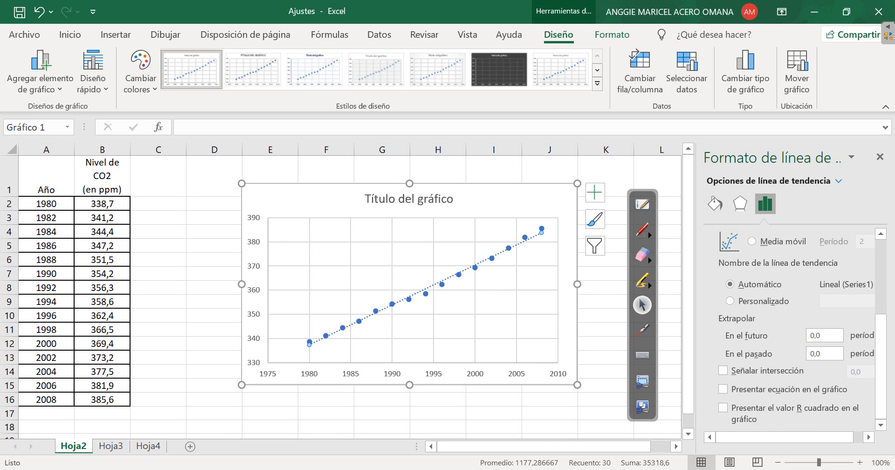
pyautogui.moveTo(880, 366); pyautogui.dragTo(881, 303)
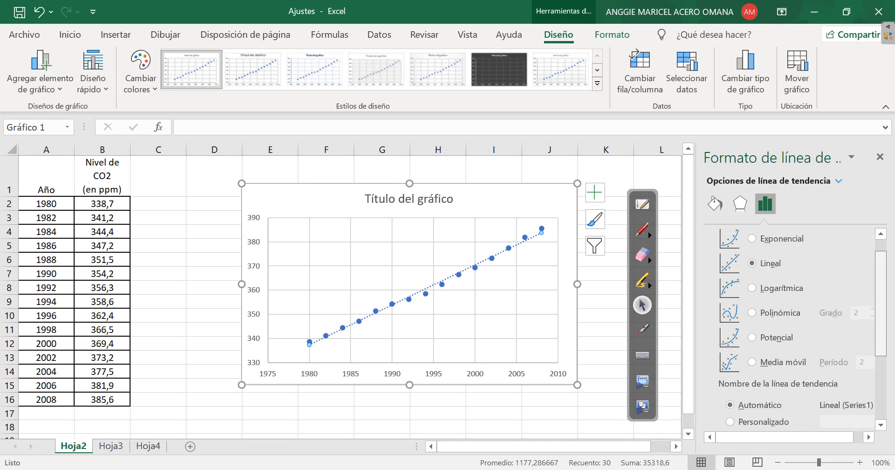
pyautogui.moveTo(697, 298); pyautogui.dragTo(654, 298)
pyautogui.scroll(-3, 773, 336)
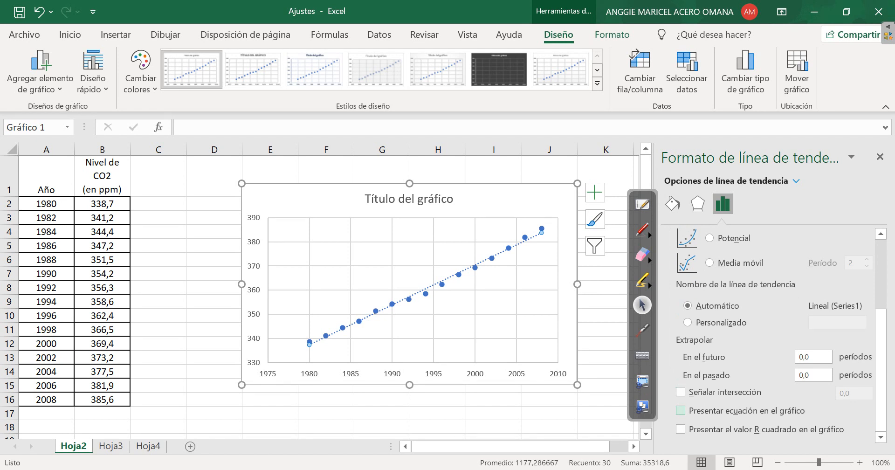
pyautogui.click(680, 410)
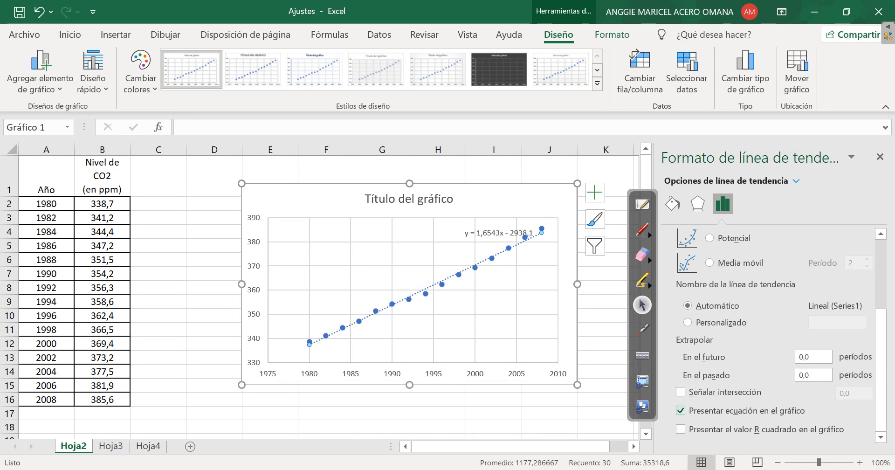
pyautogui.click(680, 429)
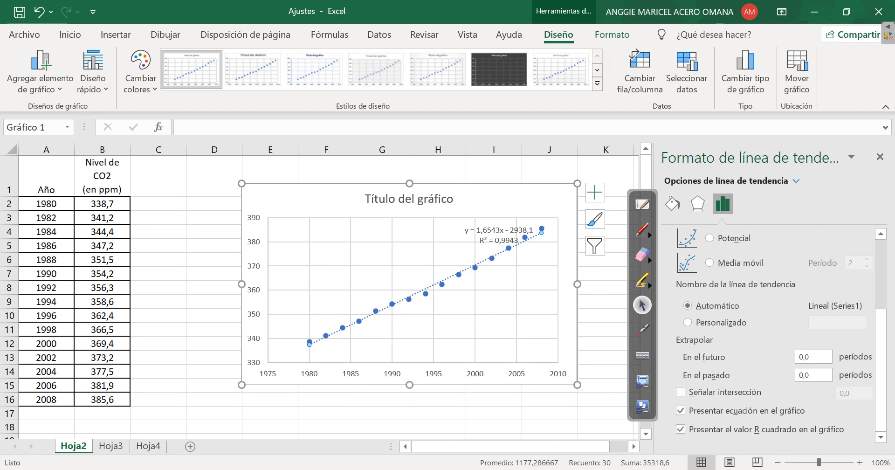
# Move the equation label to the empty upper-left area of the CO2 plot and enlarge its font to 12
pyautogui.moveTo(498, 235); pyautogui.dragTo(354, 231)
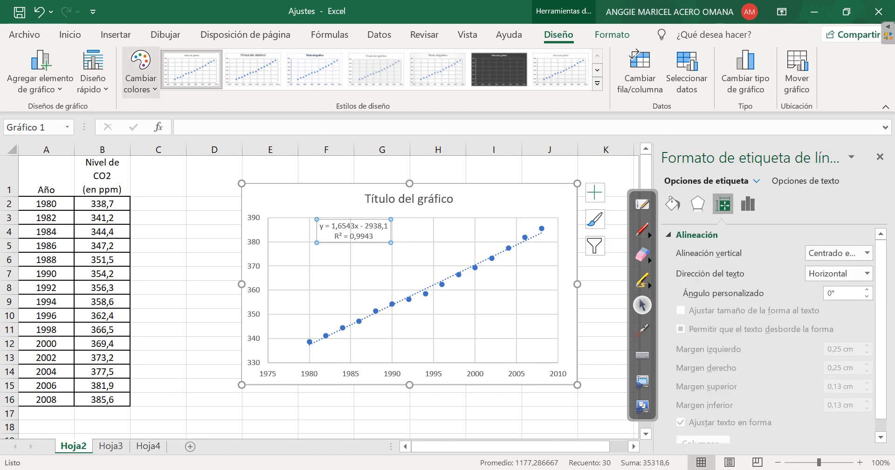
pyautogui.click(70, 35)
pyautogui.click(190, 61)
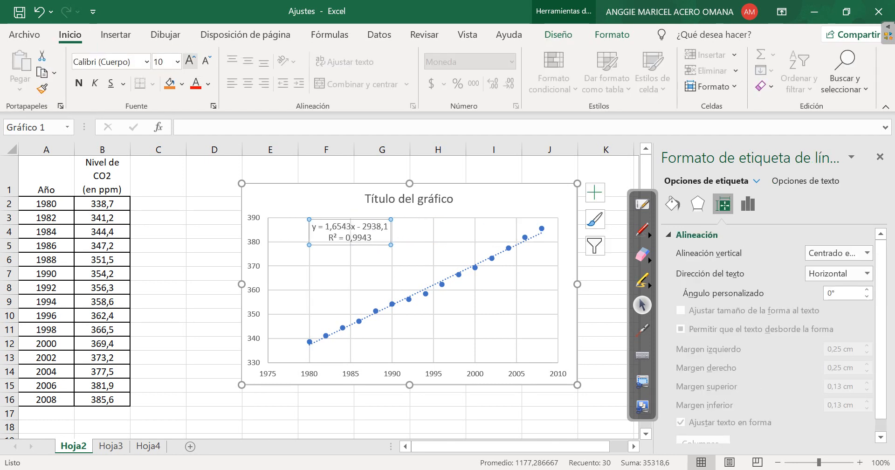
pyautogui.click(190, 60)
pyautogui.click(190, 60)
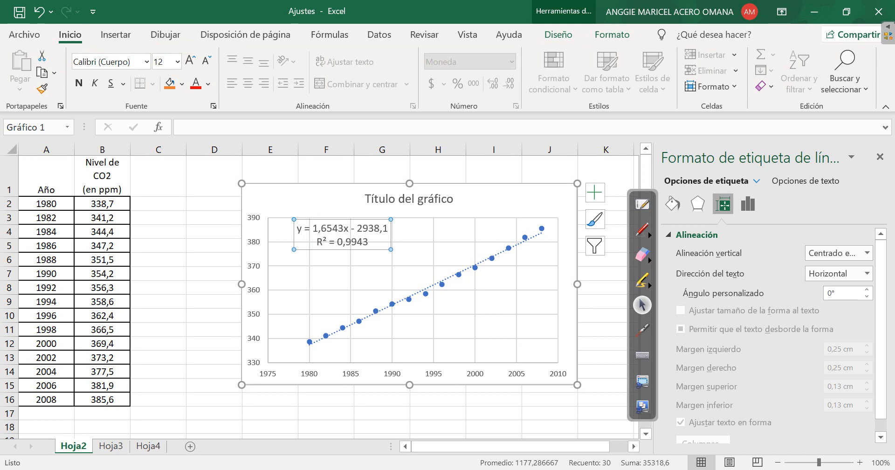
pyautogui.moveTo(343, 219); pyautogui.dragTo(343, 212)
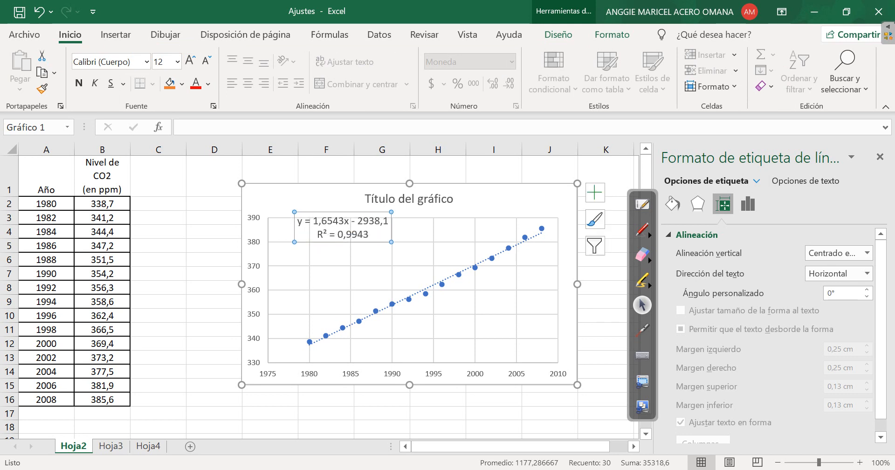
pyautogui.moveTo(350, 242); pyautogui.dragTo(350, 244)
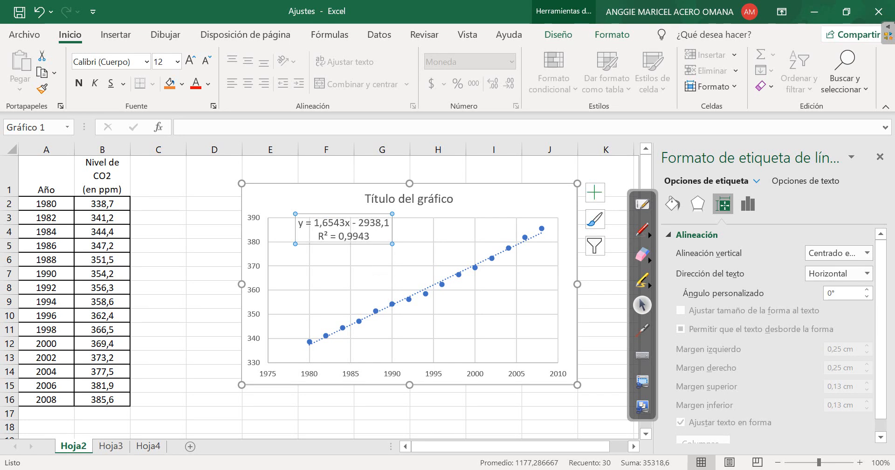
pyautogui.click(748, 204)
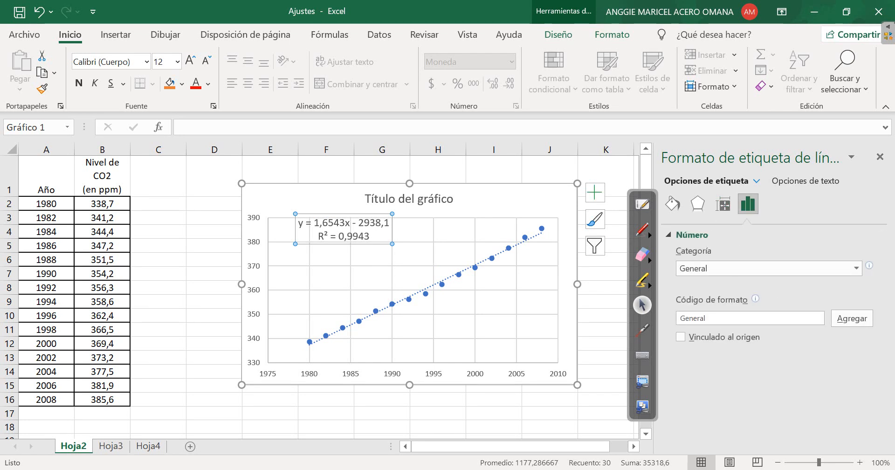
pyautogui.click(672, 203)
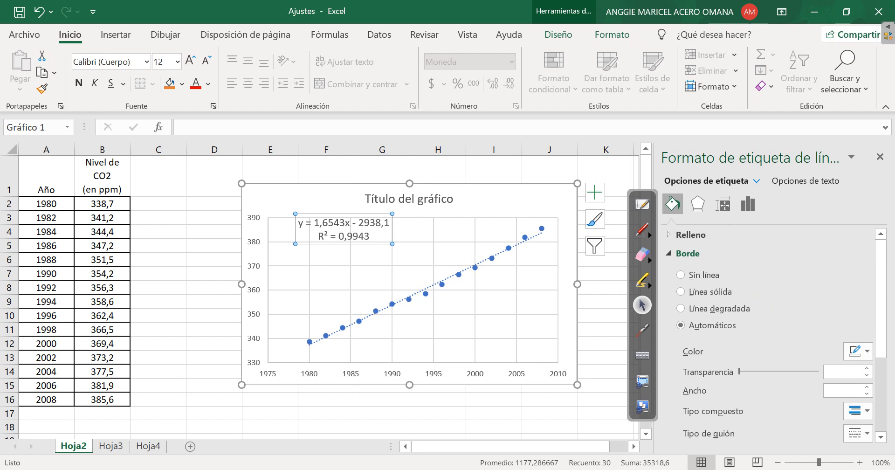
pyautogui.scroll(-3, 764, 307)
pyautogui.click(697, 204)
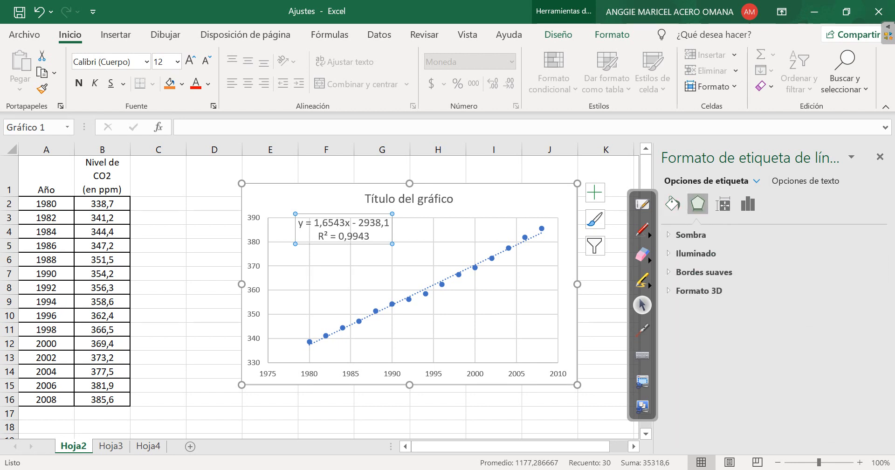
# Compare the equations and R-squared values of the Lineal, Logarítmica, Exponencial, Potencial and degree 2 Polinómica fits, ending on Lineal
pyautogui.click(417, 292)
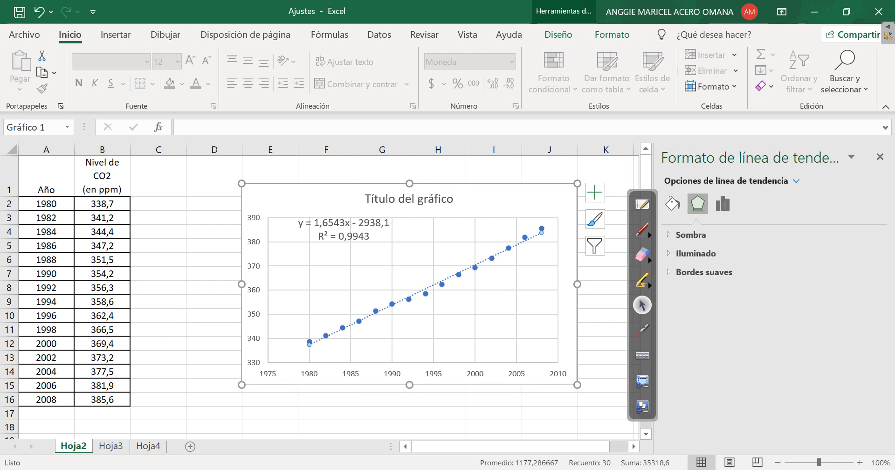
pyautogui.click(723, 203)
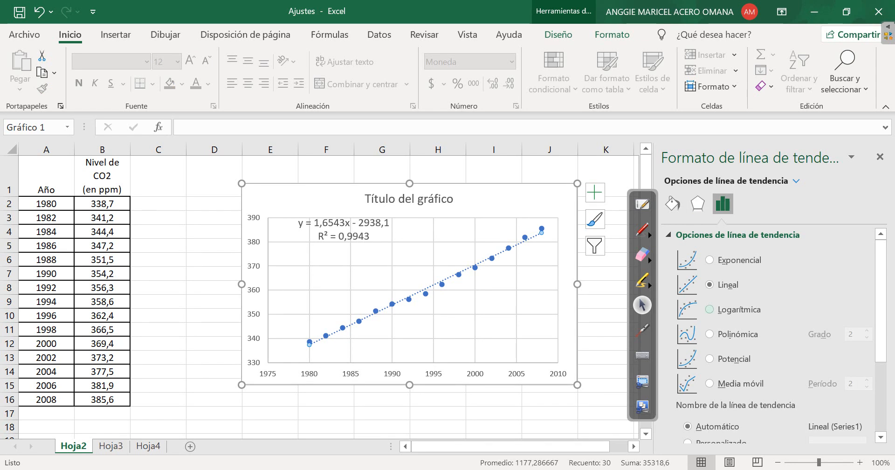
pyautogui.click(710, 309)
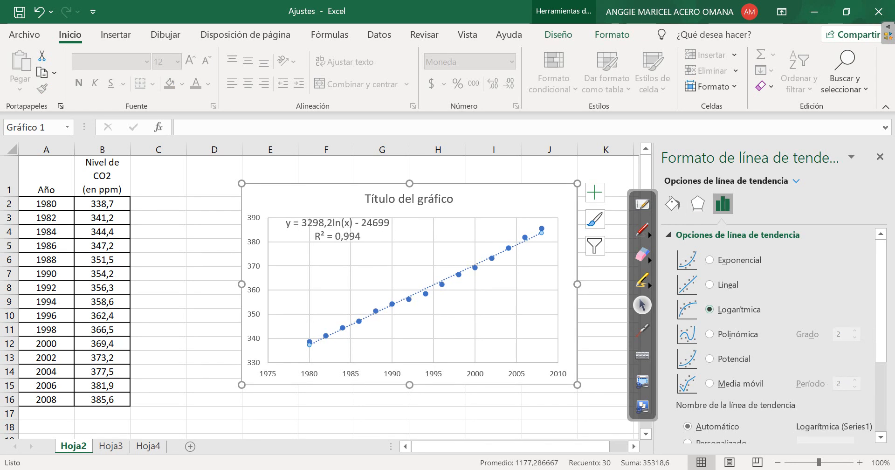
pyautogui.click(710, 284)
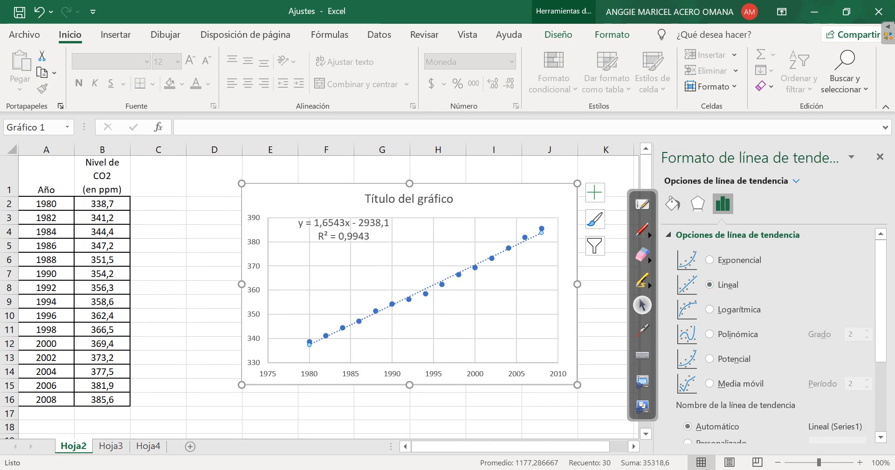
pyautogui.click(710, 309)
pyautogui.click(710, 285)
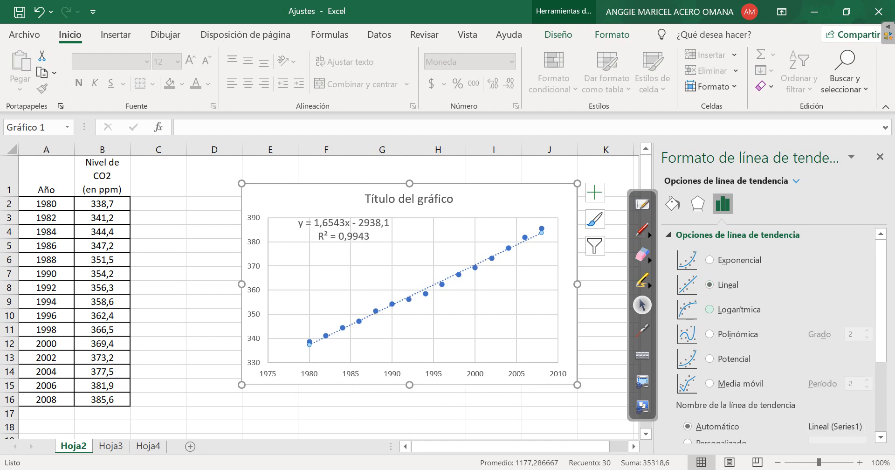
pyautogui.click(709, 309)
pyautogui.click(710, 284)
pyautogui.click(710, 260)
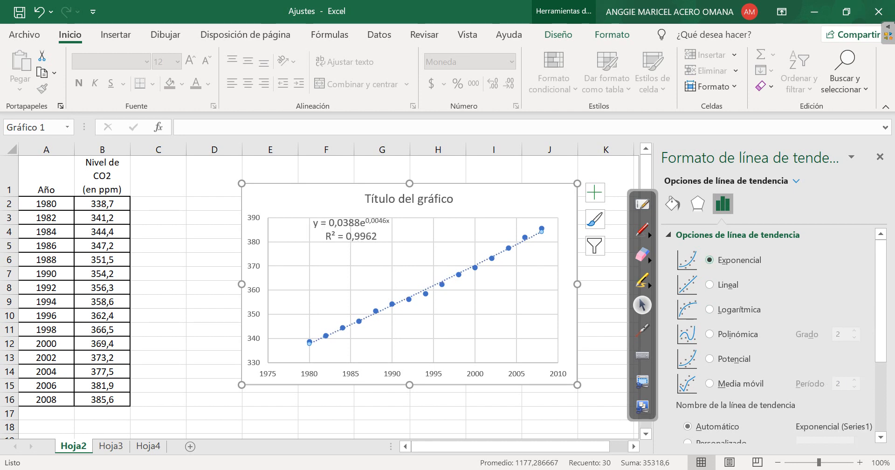
pyautogui.click(709, 358)
pyautogui.click(709, 333)
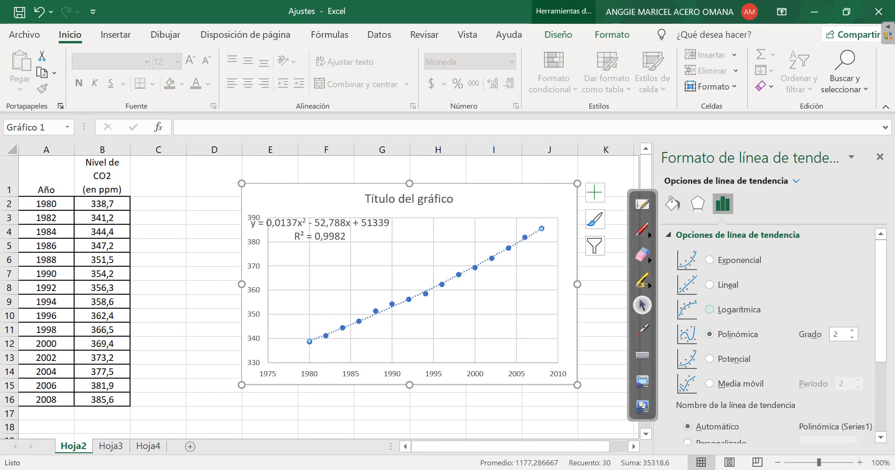
pyautogui.click(709, 285)
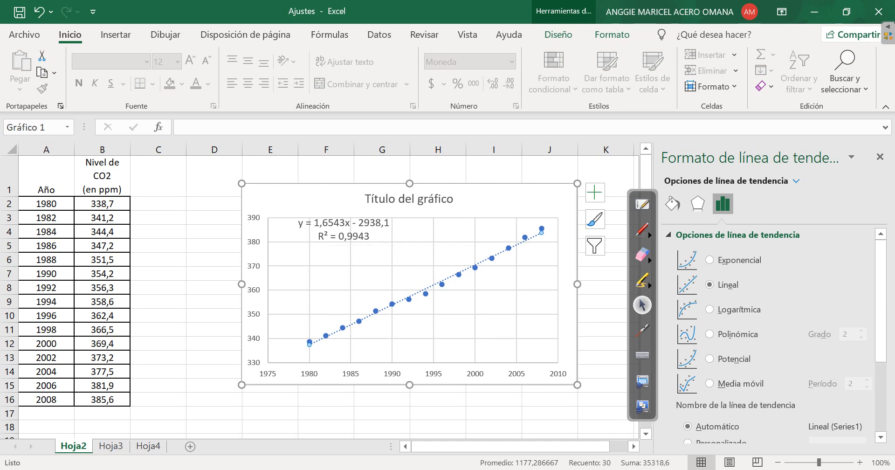
# Handwrite "x" above the Año header and "t (Años)" below the CO2 chart's horizontal axis with the annotation pen
pyautogui.click(642, 229)
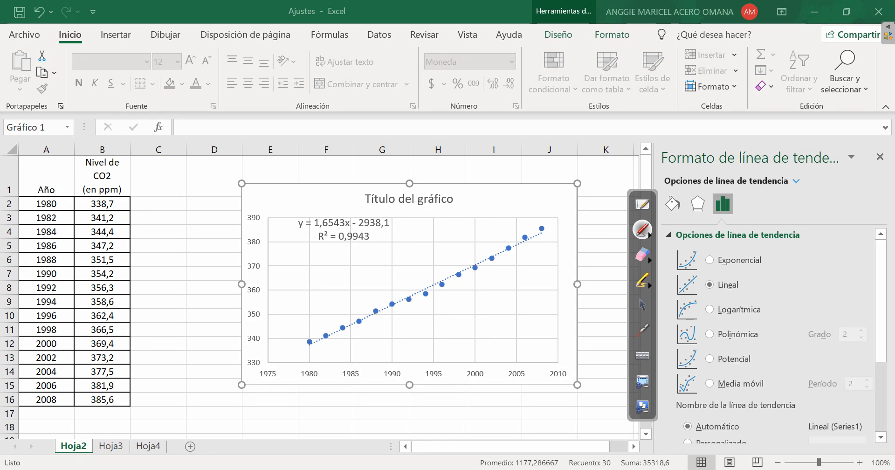
pyautogui.moveTo(39, 171)
pyautogui.mouseDown()
pyautogui.moveTo(49, 176)
pyautogui.moveTo(39, 176)
pyautogui.mouseUp()
pyautogui.moveTo(387, 390)
pyautogui.mouseDown()
pyautogui.moveTo(392, 377)
pyautogui.moveTo(399, 389)
pyautogui.mouseUp()
pyautogui.moveTo(389, 385); pyautogui.dragTo(409, 379)
pyautogui.moveTo(421, 379); pyautogui.dragTo(416, 389)
pyautogui.moveTo(365, 377); pyautogui.dragTo(368, 397)
pyautogui.moveTo(358, 385); pyautogui.dragTo(424, 395)
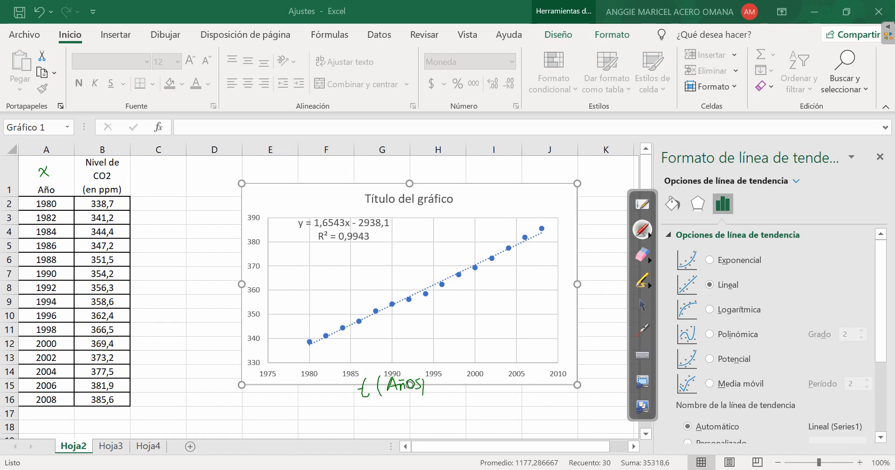
# Handwrite "Nivel CO2" beside the CO2 chart's vertical axis and return to the normal pointer
pyautogui.moveTo(207, 307)
pyautogui.mouseDown()
pyautogui.moveTo(217, 290)
pyautogui.moveTo(238, 292)
pyautogui.moveTo(221, 325)
pyautogui.mouseUp()
pyautogui.click(221, 303)
pyautogui.moveTo(225, 313); pyautogui.dragTo(241, 320)
pyautogui.click(642, 305)
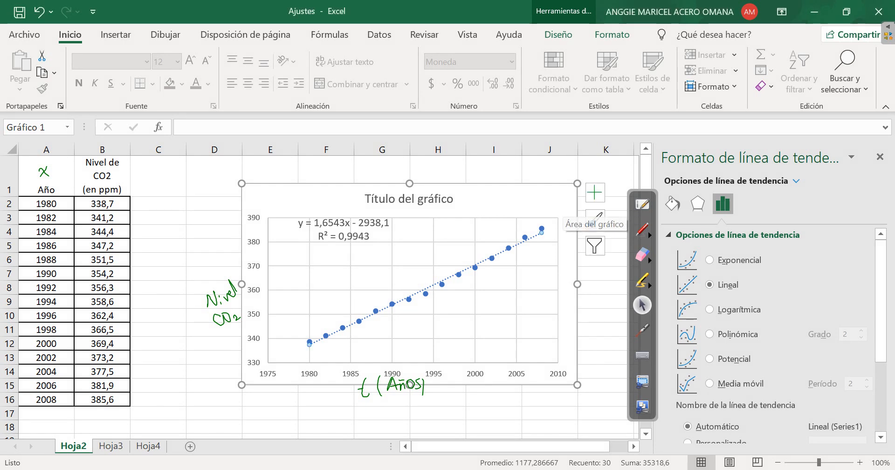
# Add axis titles to the CO2 chart and change the chart title to "ccc"
pyautogui.click(594, 192)
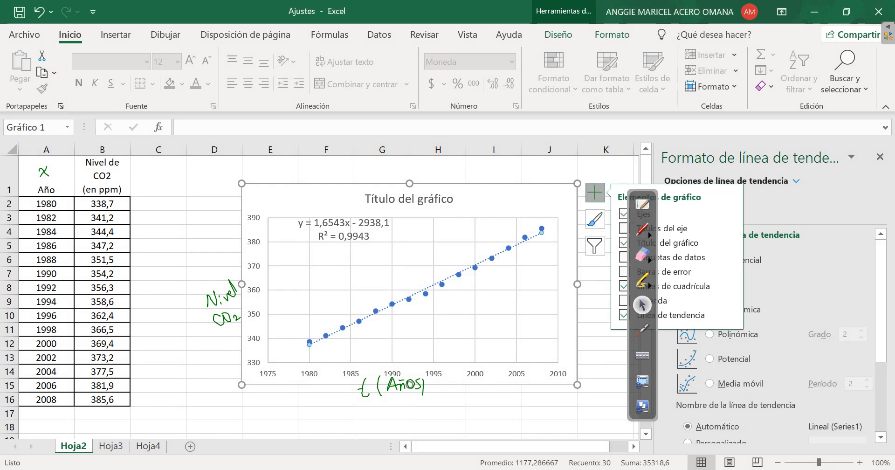
pyautogui.click(727, 228)
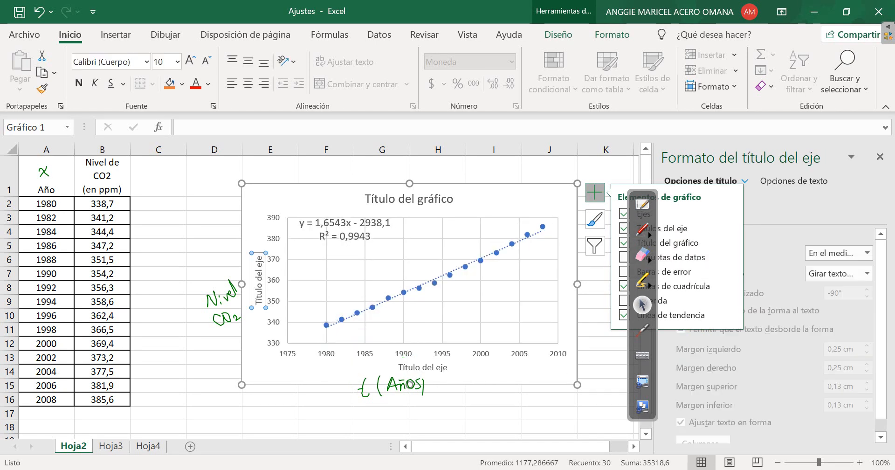
pyautogui.doubleClick(409, 198)
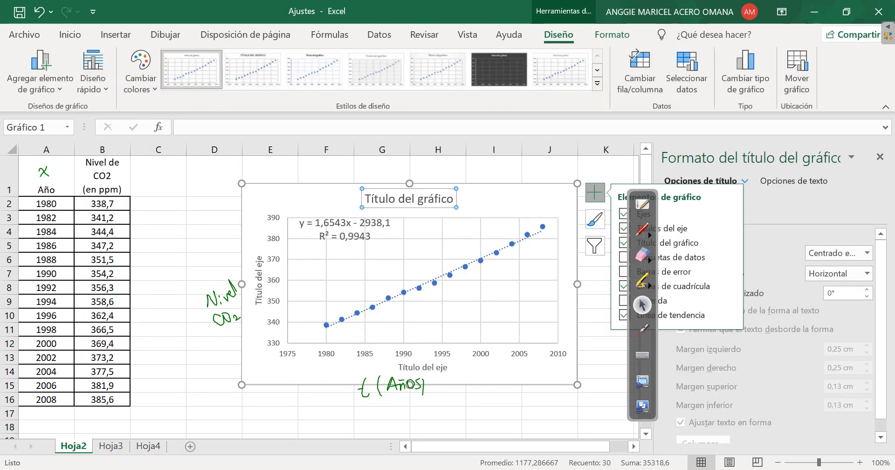
pyautogui.tripleClick(409, 199)
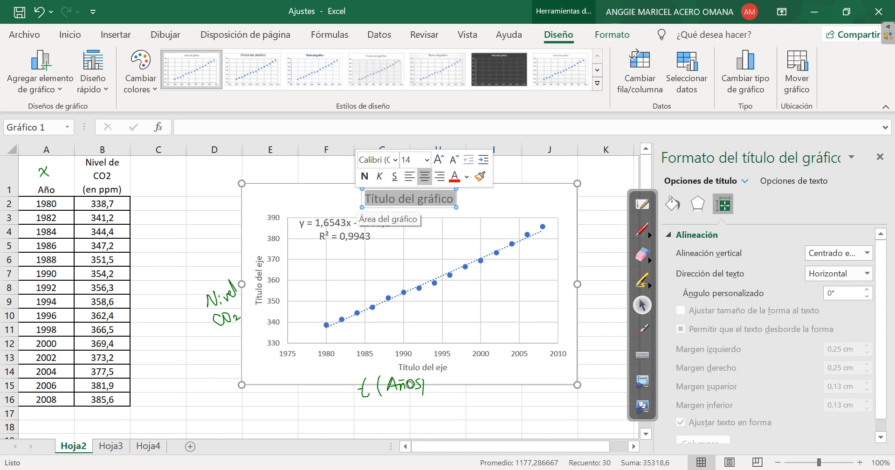
pyautogui.write('ccc')
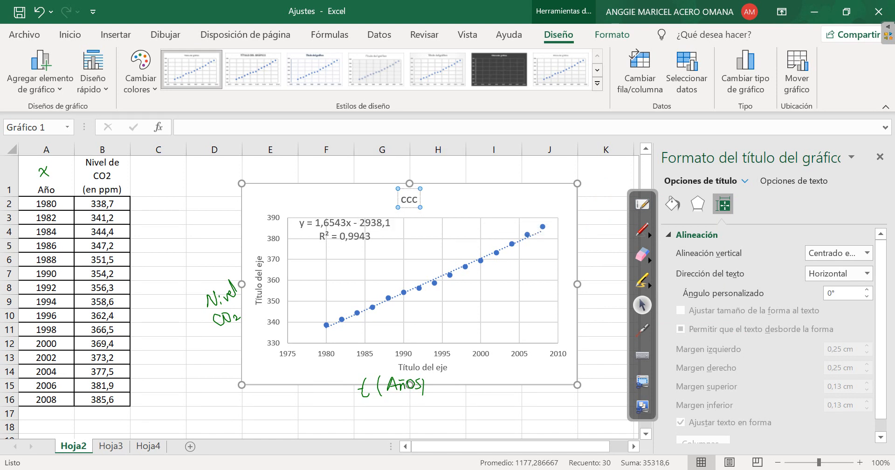
# Set the CO2 chart's horizontal axis title to "t (años)"
pyautogui.click(422, 367)
pyautogui.tripleClick(422, 367)
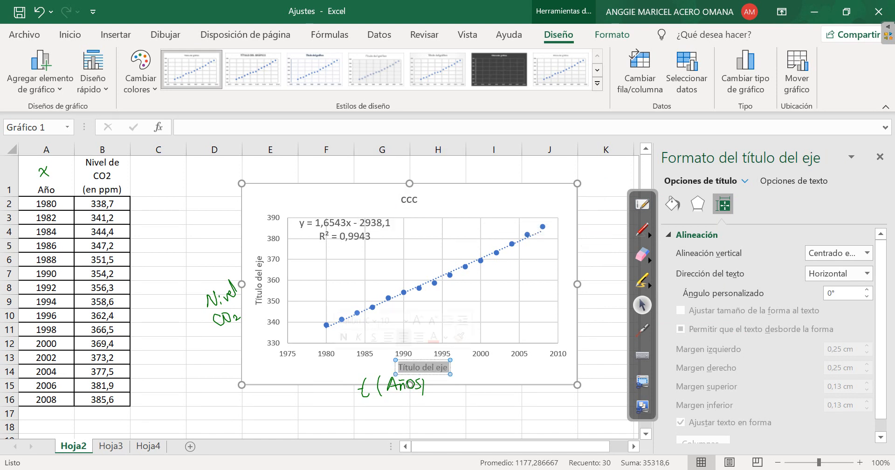
pyautogui.write('t (')
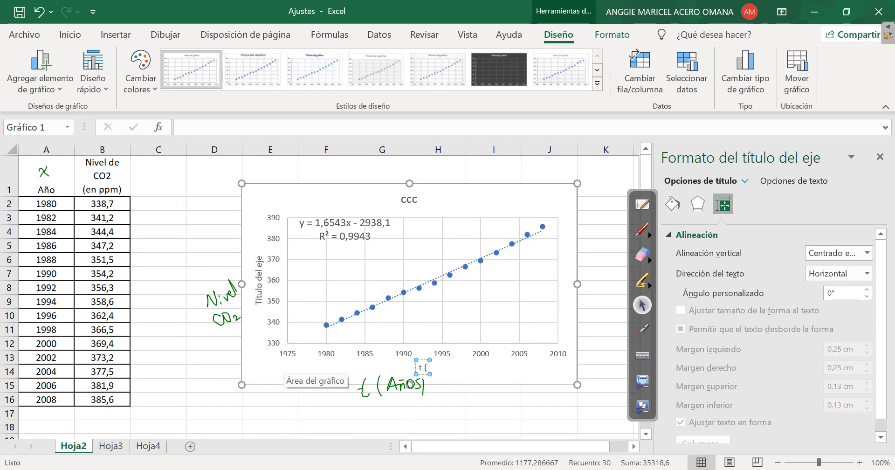
pyautogui.write('años)')
pyautogui.click(259, 281)
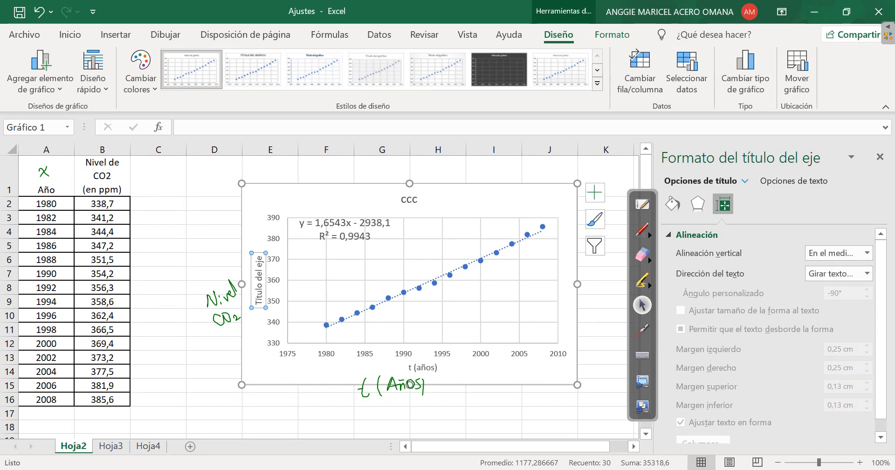
pyautogui.press('Delete')
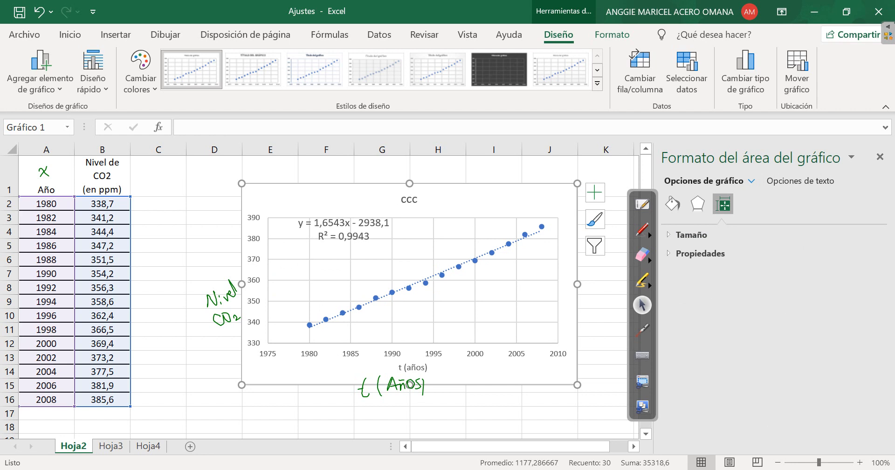
pyautogui.hotkey('ctrl', 'z')
# Set the CO2 chart's vertical axis title to "nivel CO2 (ppm)" and close the formatting pane
pyautogui.doubleClick(258, 289)
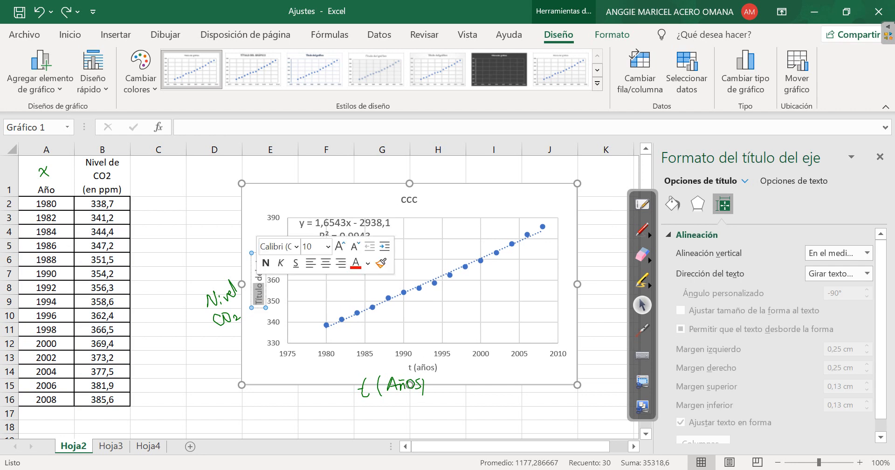
pyautogui.press('Delete')
pyautogui.write('niv')
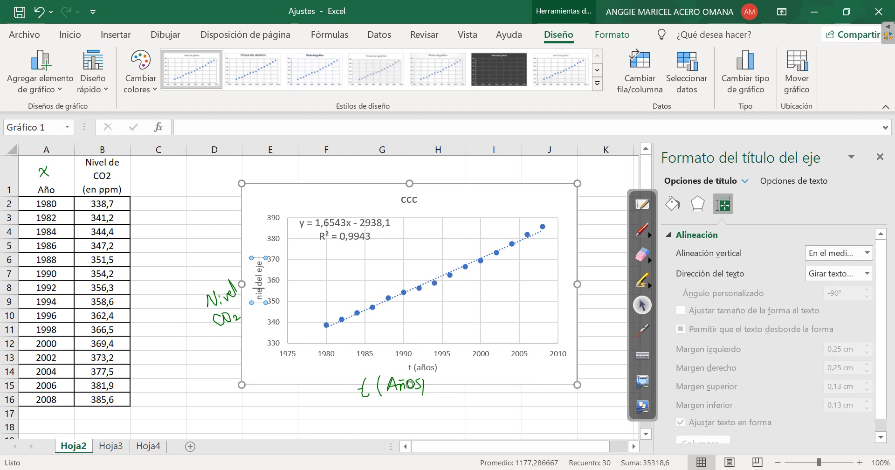
pyautogui.write('el C')
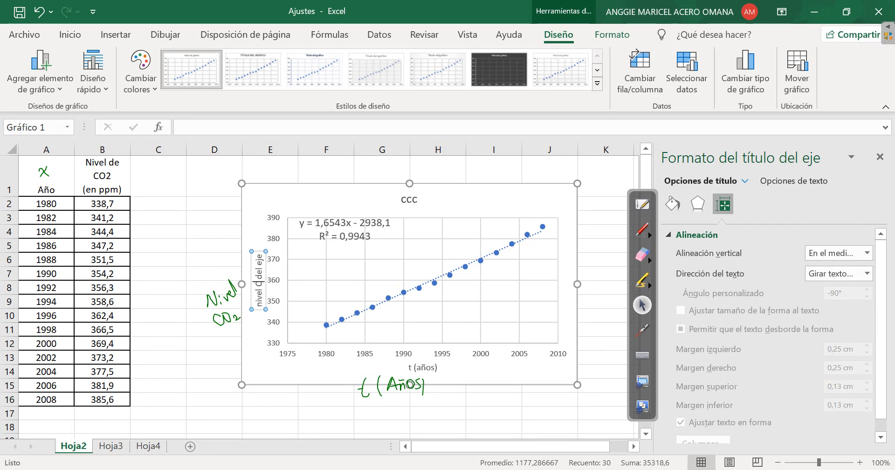
pyautogui.write('O2')
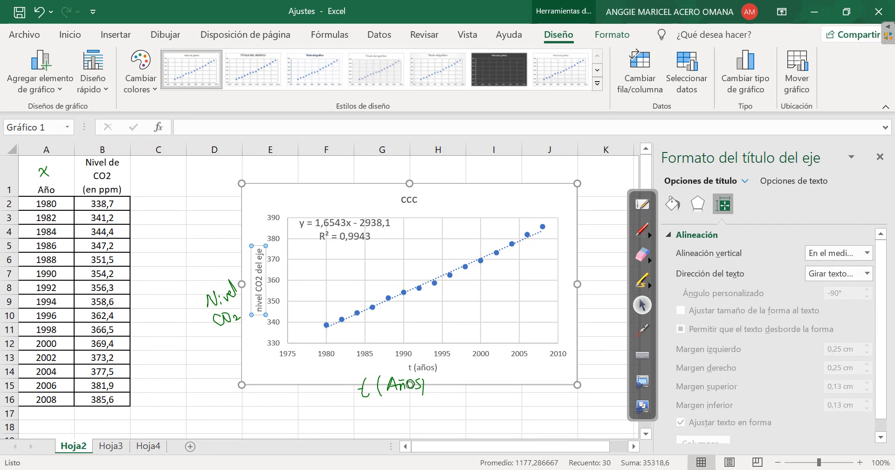
pyautogui.press('Delete')
pyautogui.press('Delete')
pyautogui.press('Delete')
pyautogui.press('Delete')
pyautogui.press('Delete')
pyautogui.press('Delete')
pyautogui.press('Delete')
pyautogui.press('Delete')
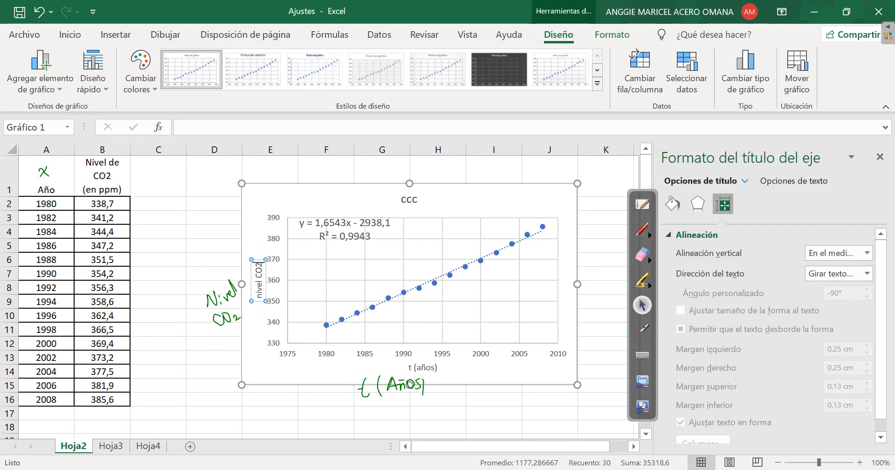
pyautogui.write('(')
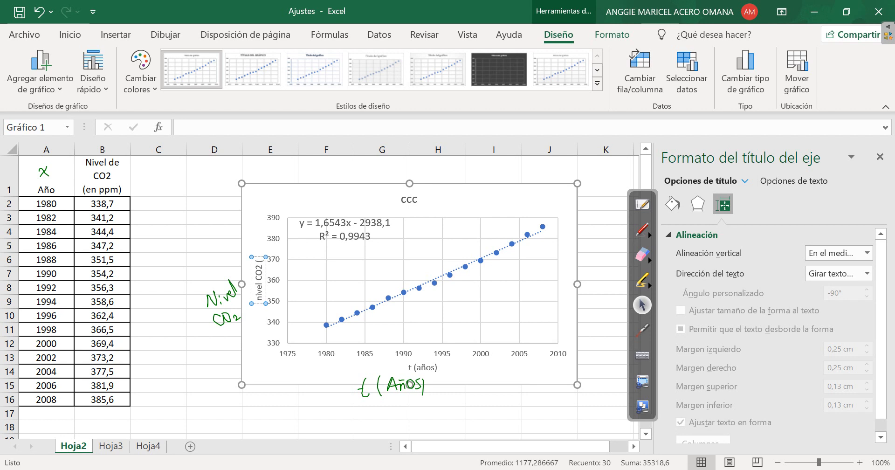
pyautogui.write('pp')
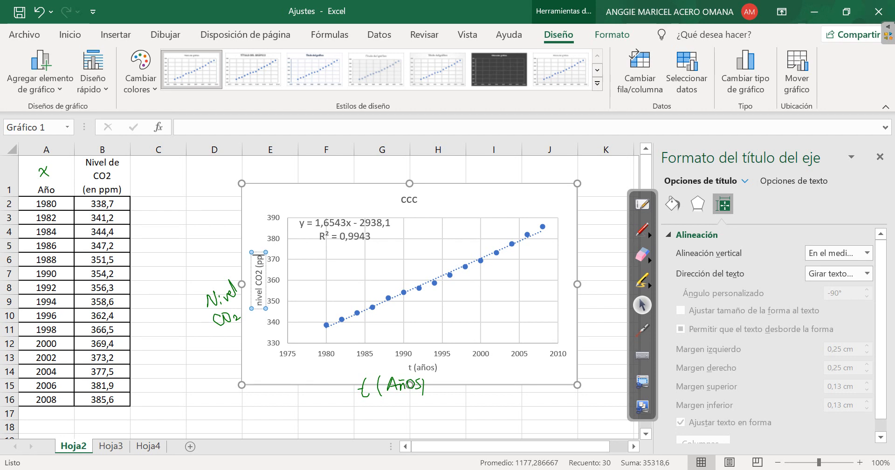
pyautogui.write('m)')
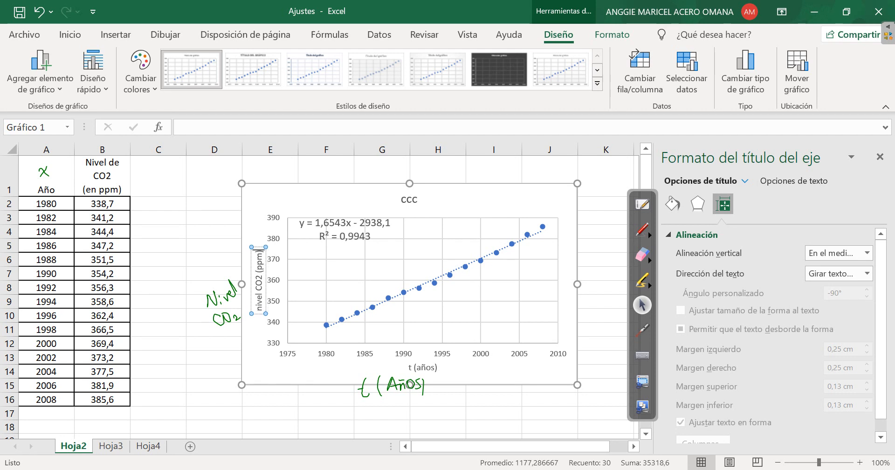
pyautogui.click(269, 413)
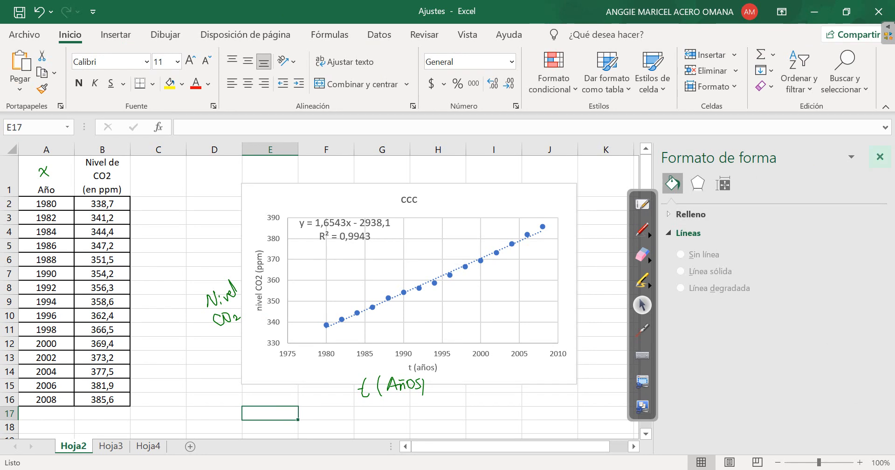
pyautogui.click(879, 156)
# Circle the CO2 chart's trend-line equation with the annotation pen and handwrite "Nivel CO2 = 1,65t - 2938,1" beside the chart
pyautogui.click(642, 229)
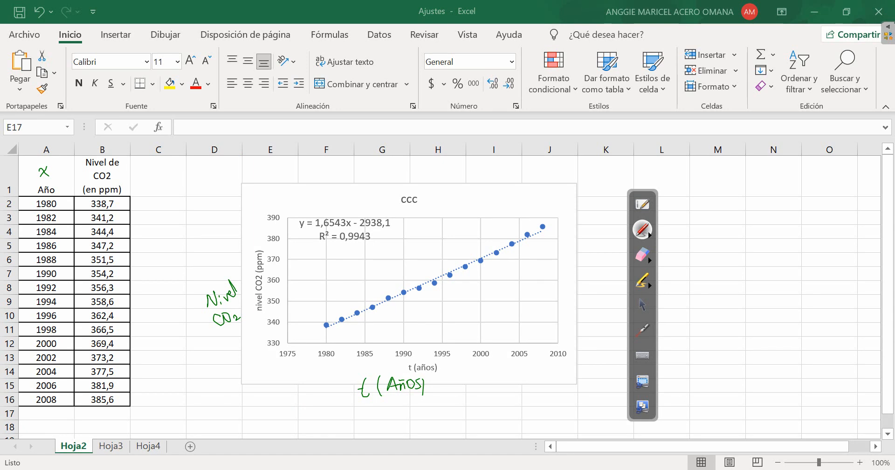
pyautogui.moveTo(308, 209)
pyautogui.mouseDown()
pyautogui.moveTo(290, 227)
pyautogui.moveTo(398, 220)
pyautogui.moveTo(310, 205)
pyautogui.mouseUp()
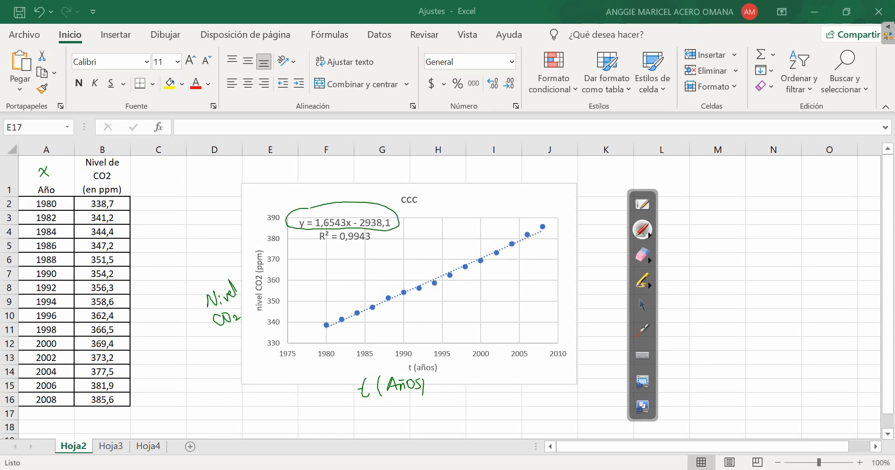
pyautogui.moveTo(684, 220)
pyautogui.mouseDown()
pyautogui.moveTo(686, 233)
pyautogui.moveTo(692, 216)
pyautogui.moveTo(710, 233)
pyautogui.moveTo(726, 221)
pyautogui.moveTo(736, 232)
pyautogui.mouseUp()
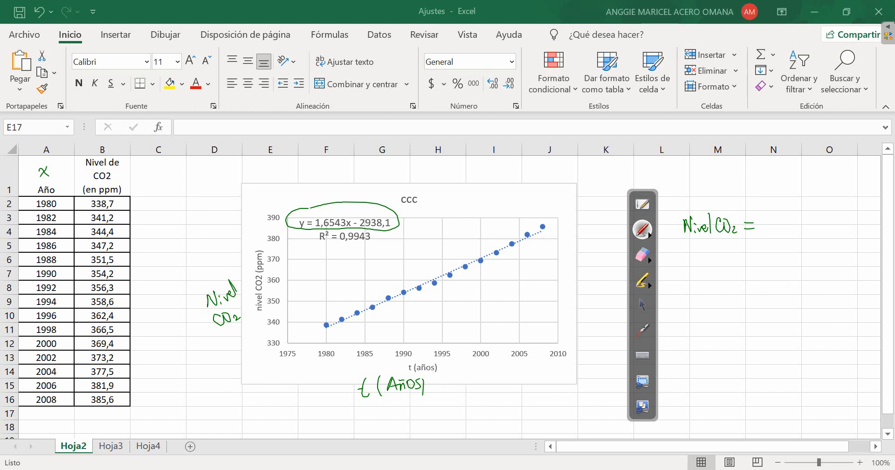
pyautogui.moveTo(768, 218); pyautogui.dragTo(769, 231)
pyautogui.moveTo(774, 228); pyautogui.dragTo(787, 230)
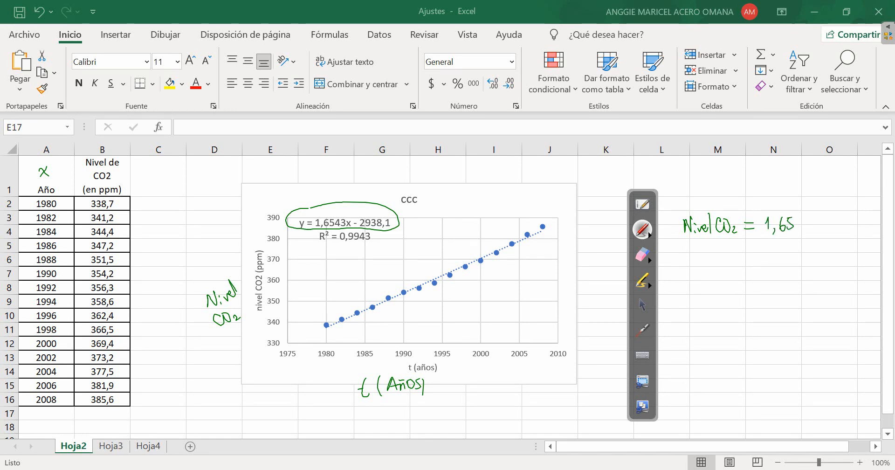
pyautogui.moveTo(802, 203); pyautogui.dragTo(805, 230)
pyautogui.moveTo(798, 216)
pyautogui.mouseDown()
pyautogui.moveTo(834, 230)
pyautogui.moveTo(855, 219)
pyautogui.moveTo(865, 228)
pyautogui.mouseUp()
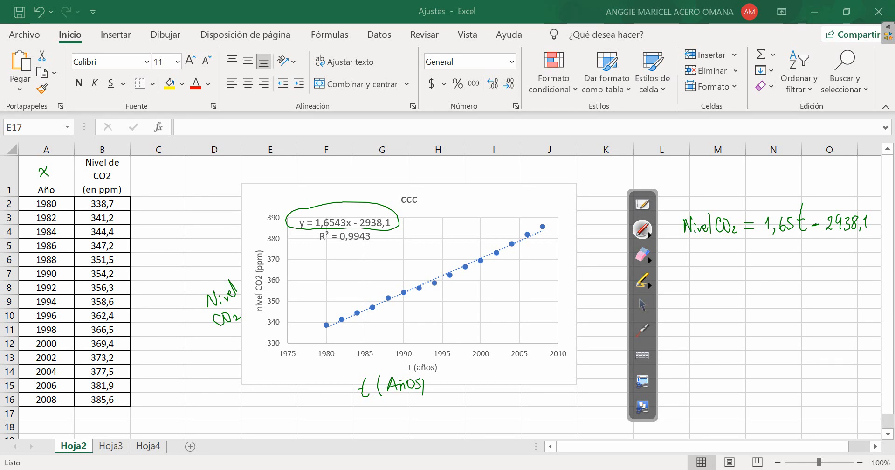
# Mark the years 1980 and 2008 with pen dots, and underline 2938,1 in the handwritten equation, erasing that underline again
pyautogui.click(28, 401)
pyautogui.moveTo(823, 238); pyautogui.dragTo(870, 241)
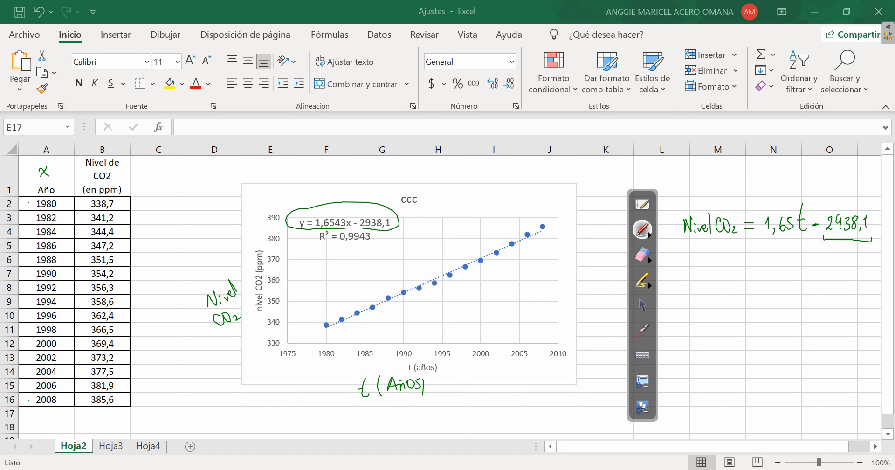
pyautogui.click(643, 254)
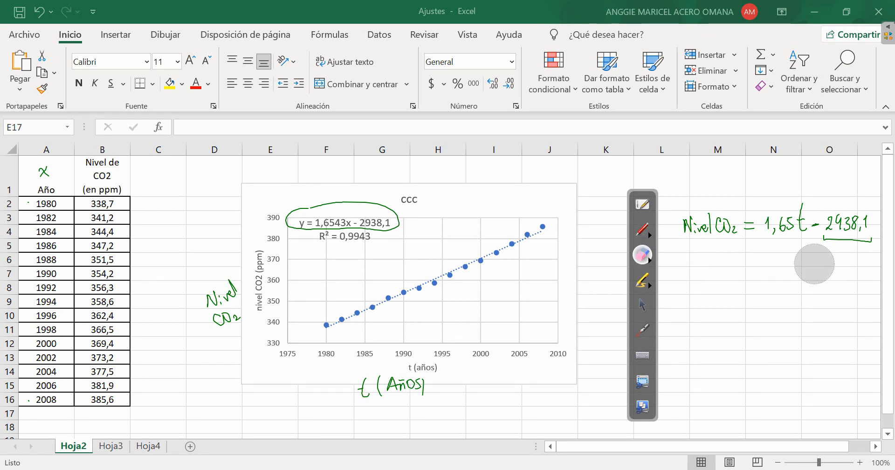
pyautogui.moveTo(821, 255); pyautogui.dragTo(871, 244)
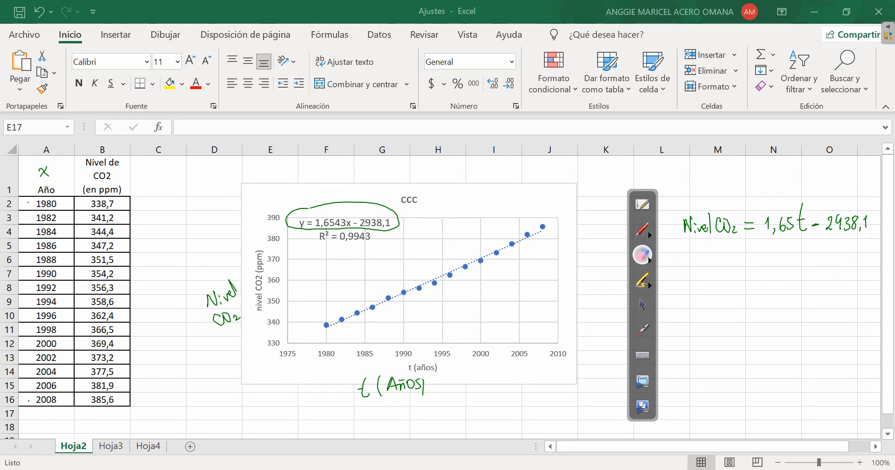
# Handwrite "t = 2023" below the handwritten CO2 equation, with an "N" beneath it
pyautogui.click(642, 229)
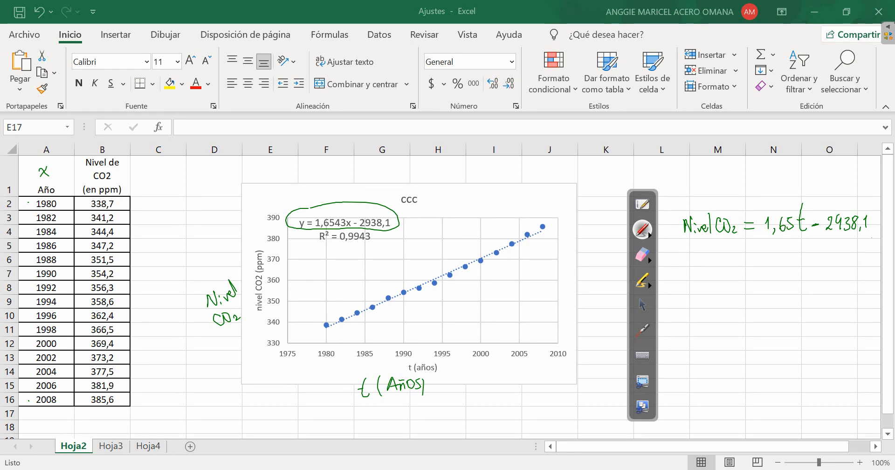
pyautogui.click(687, 264)
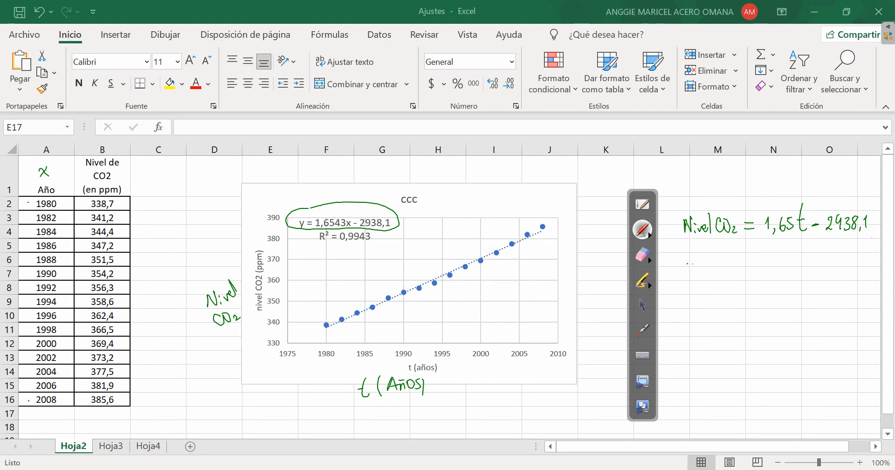
pyautogui.moveTo(691, 263)
pyautogui.mouseDown()
pyautogui.moveTo(695, 280)
pyautogui.moveTo(698, 269)
pyautogui.moveTo(710, 275)
pyautogui.mouseUp()
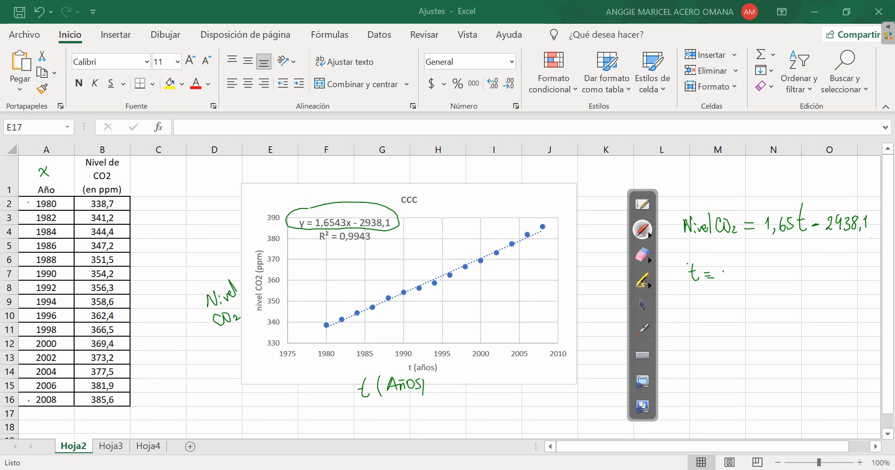
pyautogui.moveTo(724, 272)
pyautogui.mouseDown()
pyautogui.moveTo(726, 280)
pyautogui.moveTo(741, 267)
pyautogui.moveTo(756, 280)
pyautogui.moveTo(766, 274)
pyautogui.moveTo(760, 280)
pyautogui.mouseUp()
pyautogui.moveTo(690, 270)
pyautogui.mouseDown()
pyautogui.moveTo(679, 280)
pyautogui.moveTo(710, 274)
pyautogui.moveTo(698, 280)
pyautogui.mouseUp()
pyautogui.moveTo(694, 270); pyautogui.dragTo(704, 268)
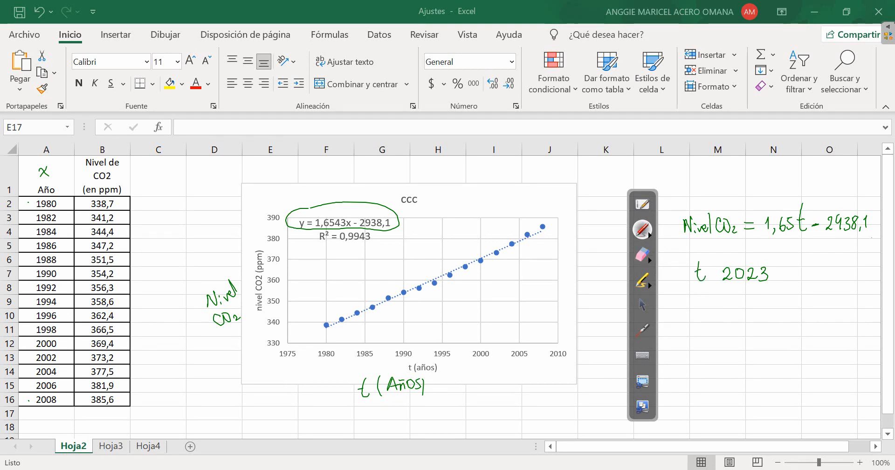
pyautogui.click(707, 271)
pyautogui.click(708, 277)
pyautogui.moveTo(696, 323)
pyautogui.mouseDown()
pyautogui.moveTo(706, 321)
pyautogui.moveTo(707, 303)
pyautogui.mouseUp()
# Return to the normal pointer and calculate the 2023 CO2 level in cell N10 with =1,6543*2023-2938,1
pyautogui.click(642, 305)
pyautogui.doubleClick(270, 413)
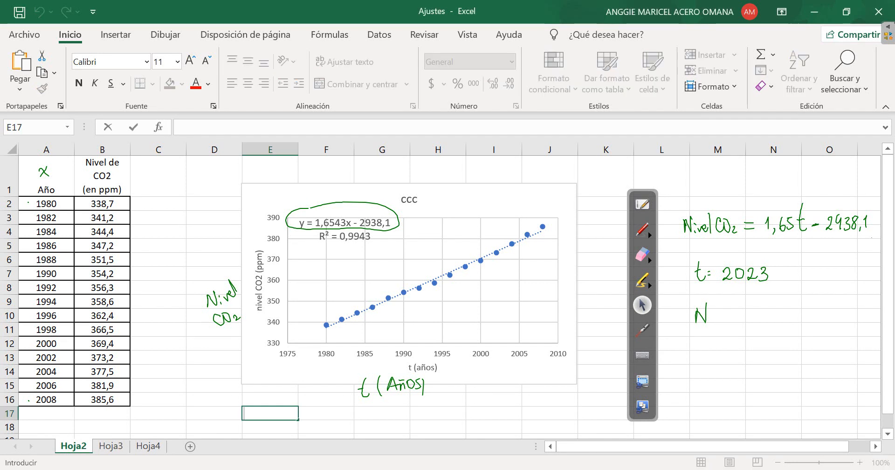
pyautogui.click(774, 316)
pyautogui.write('=')
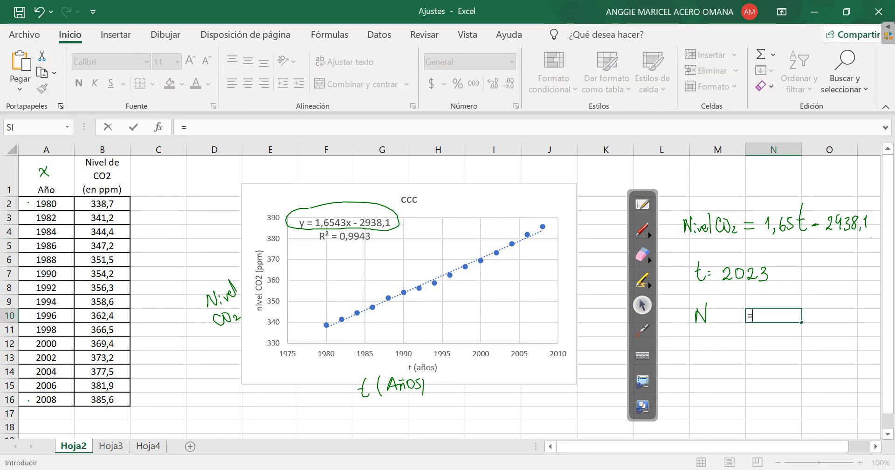
pyautogui.write('1,654')
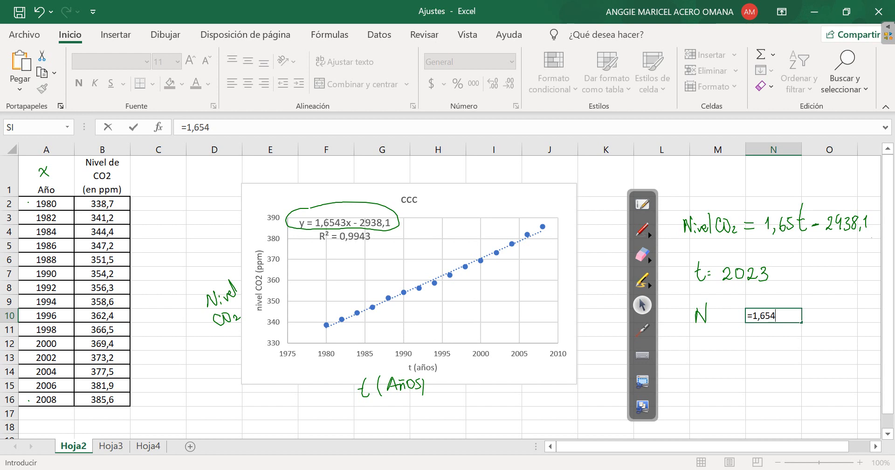
pyautogui.write('3*2023')
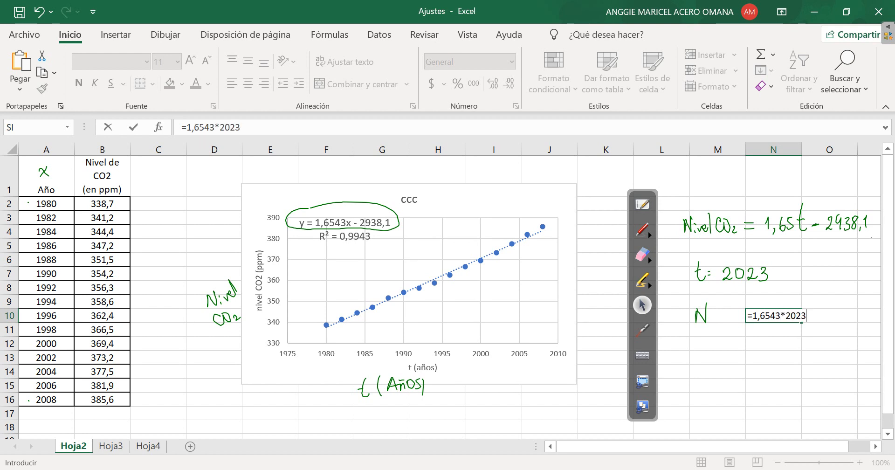
pyautogui.write('-')
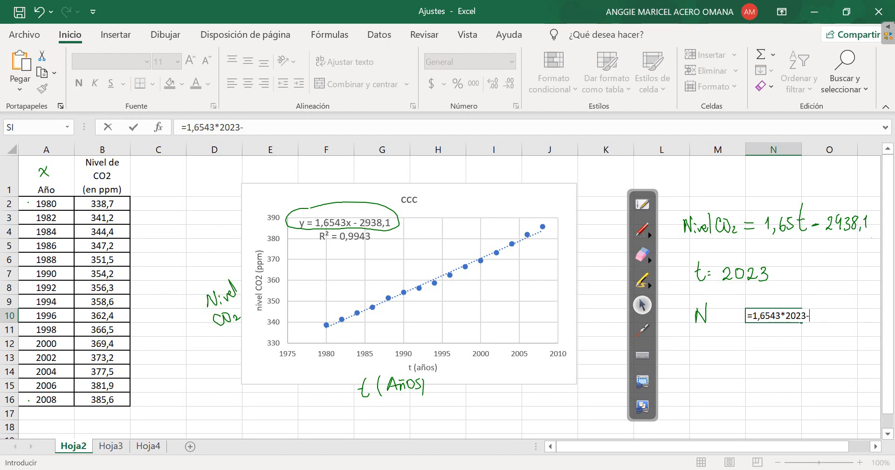
pyautogui.write('2938,1')
pyautogui.press('Return')
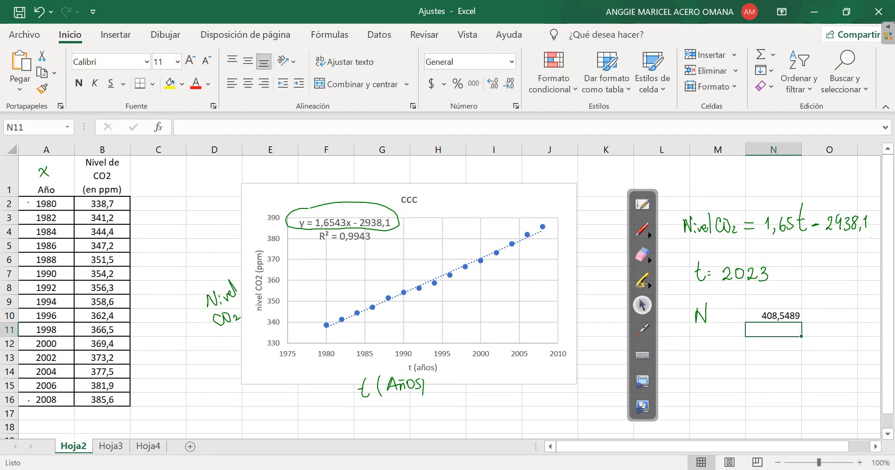
pyautogui.press('Up')
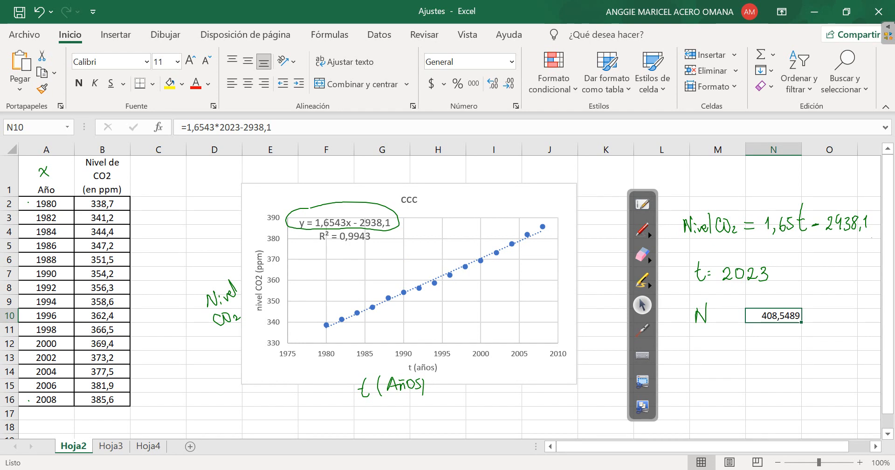
# Switch the annotation pen to yellow and circle the handwritten equation "Nivel CO2 = 1,65t - 2938,1"
pyautogui.click(642, 229)
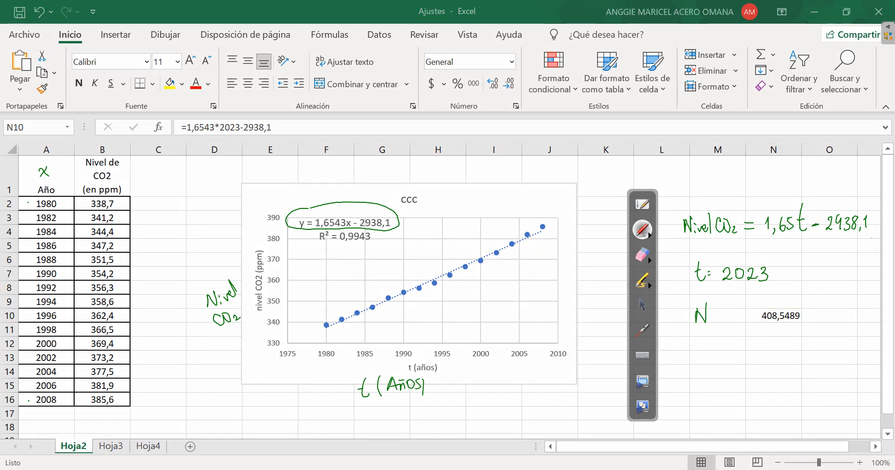
pyautogui.click(648, 234)
pyautogui.click(697, 234)
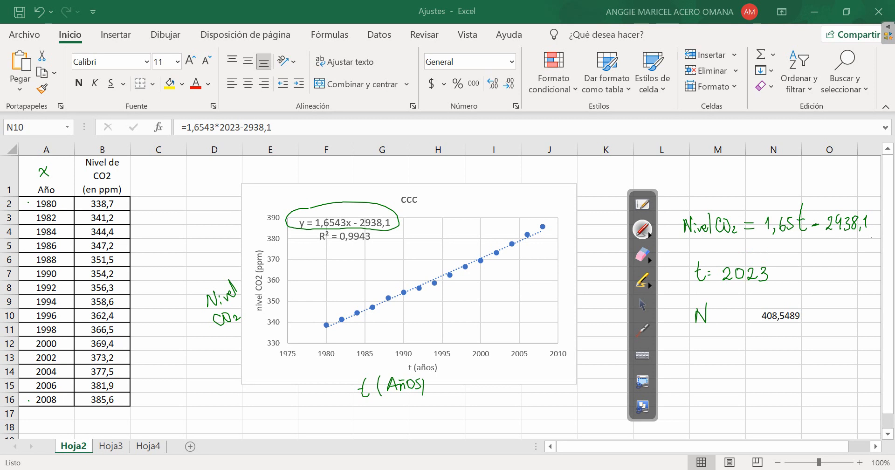
pyautogui.moveTo(686, 203)
pyautogui.mouseDown()
pyautogui.moveTo(674, 238)
pyautogui.moveTo(858, 232)
pyautogui.moveTo(862, 205)
pyautogui.moveTo(682, 208)
pyautogui.mouseUp()
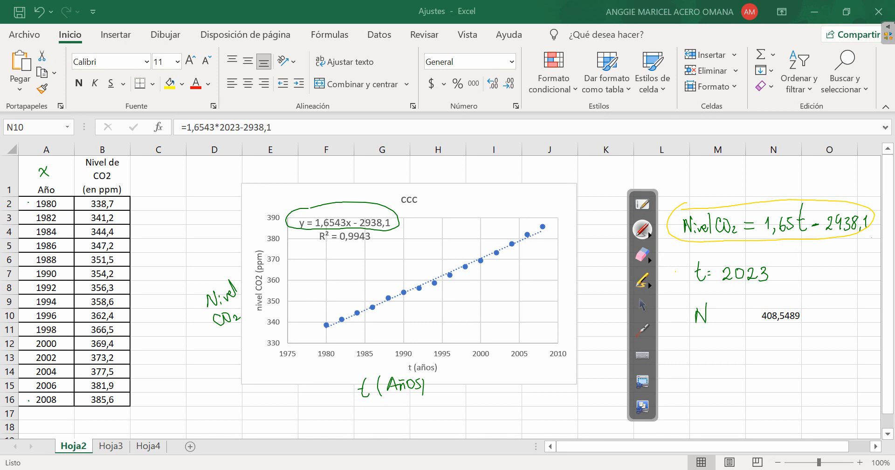
# Tick the handwritten "t = 2023" in yellow, erase all pen annotations from the sheet, and return to the normal pointer
pyautogui.moveTo(675, 269); pyautogui.dragTo(693, 255)
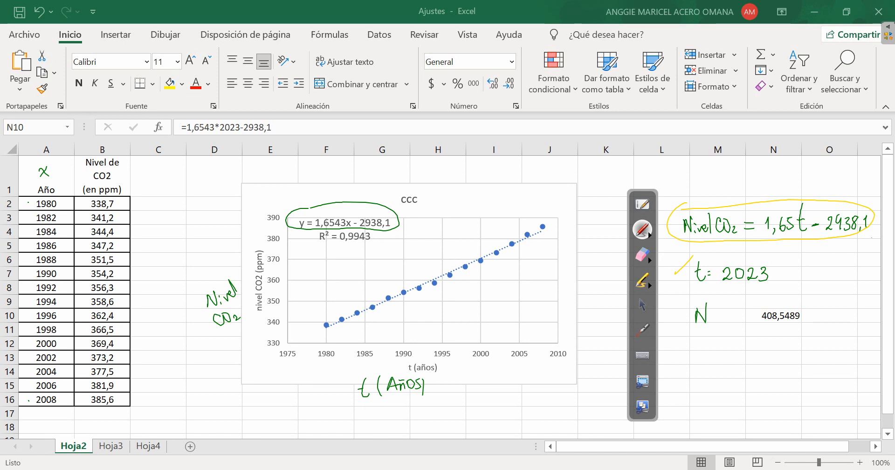
pyautogui.click(643, 254)
pyautogui.click(740, 261)
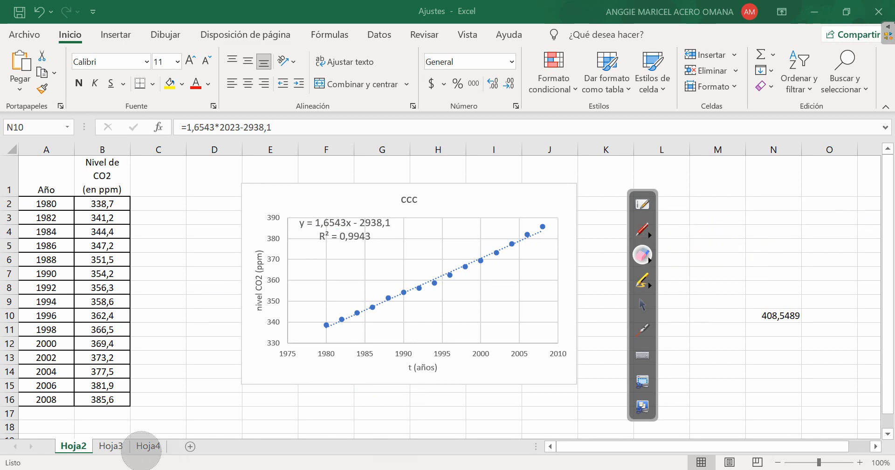
pyautogui.click(642, 305)
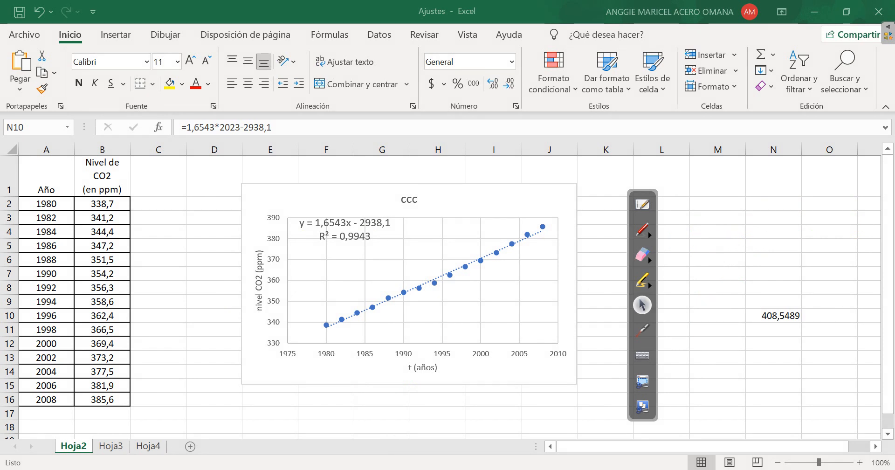
# On sheet Hoja4, add a linear trend line to the ulcer rate scatter chart and move the annotation toolbar clear of its format options
pyautogui.click(149, 446)
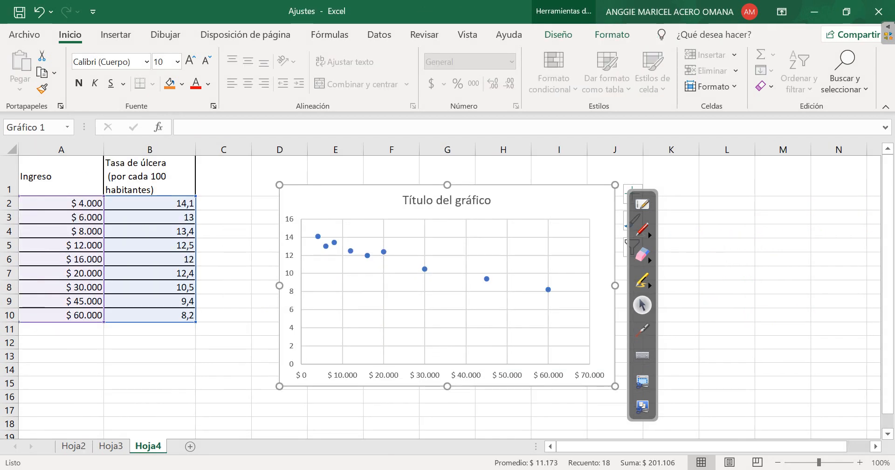
pyautogui.moveTo(642, 192)
pyautogui.mouseDown()
pyautogui.moveTo(689, 195)
pyautogui.moveTo(687, 183)
pyautogui.mouseUp()
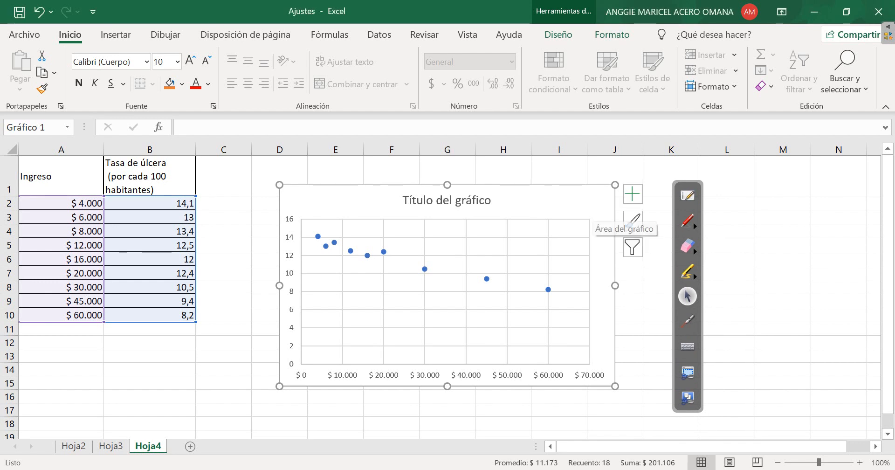
pyautogui.click(633, 194)
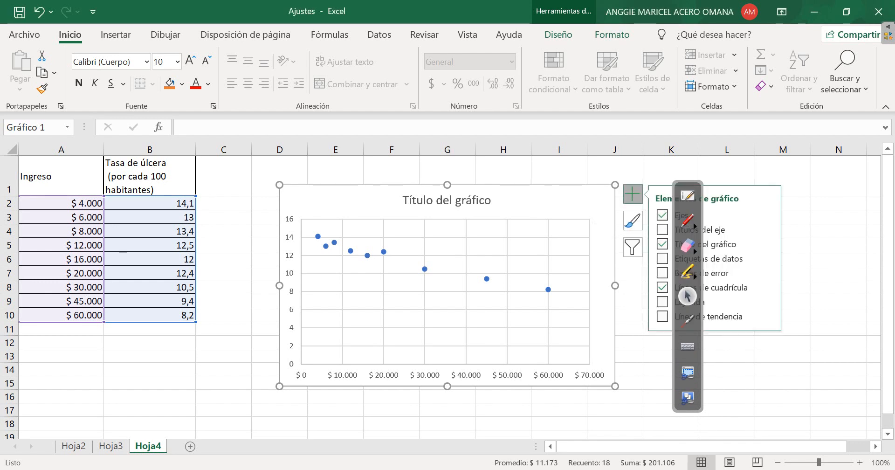
pyautogui.click(766, 316)
pyautogui.click(550, 389)
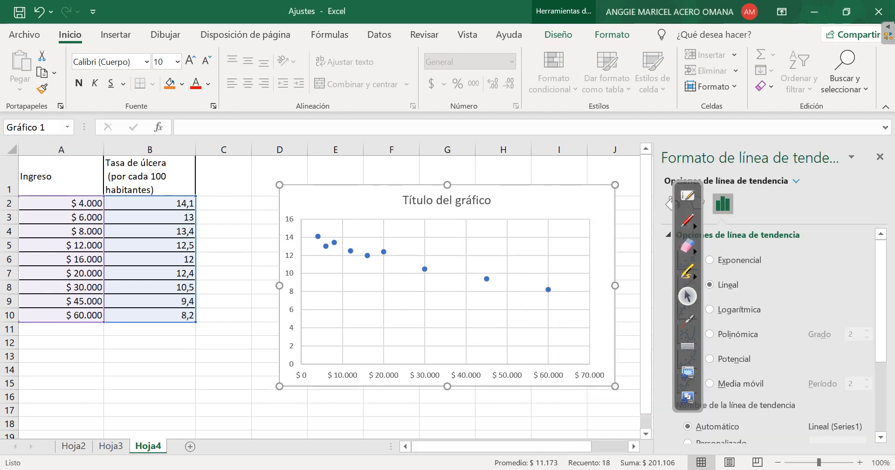
pyautogui.moveTo(688, 183)
pyautogui.mouseDown()
pyautogui.moveTo(172, 242)
pyautogui.moveTo(257, 232)
pyautogui.moveTo(223, 234)
pyautogui.mouseUp()
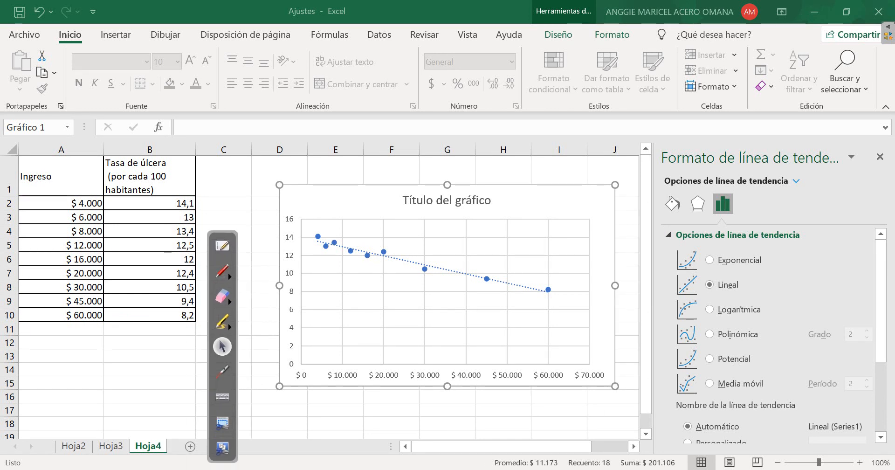
# Show the trend line's equation and R-squared value on the Hoja4 chart, and place the label beside the chart title
pyautogui.scroll(-2, 769, 326)
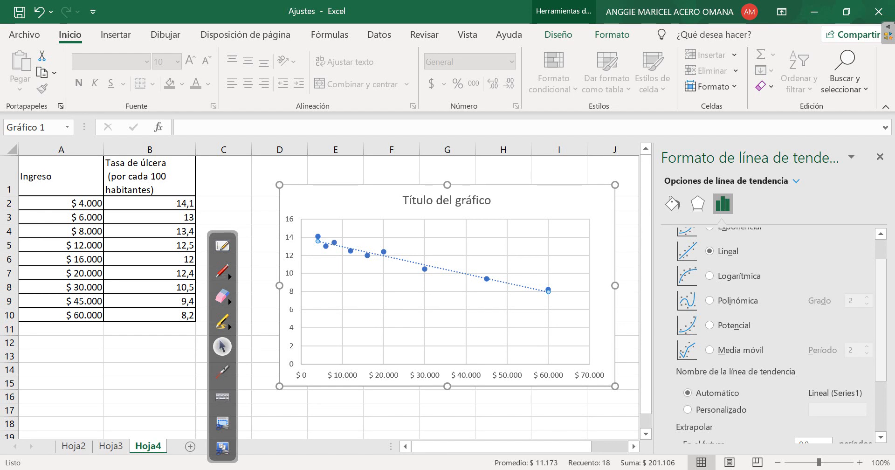
pyautogui.scroll(-6, 774, 336)
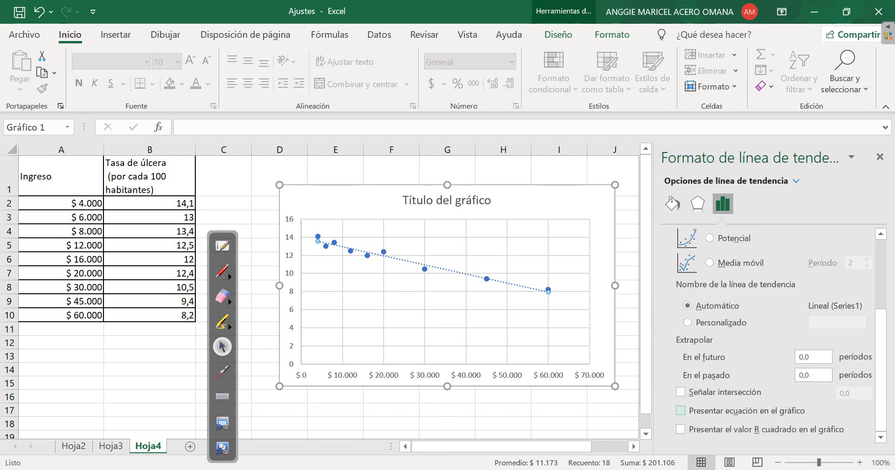
pyautogui.click(680, 411)
pyautogui.click(681, 429)
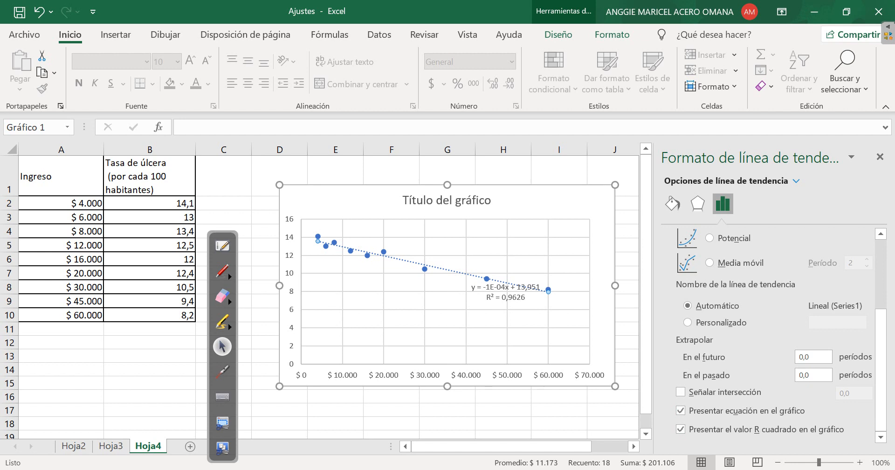
pyautogui.moveTo(512, 289); pyautogui.dragTo(556, 200)
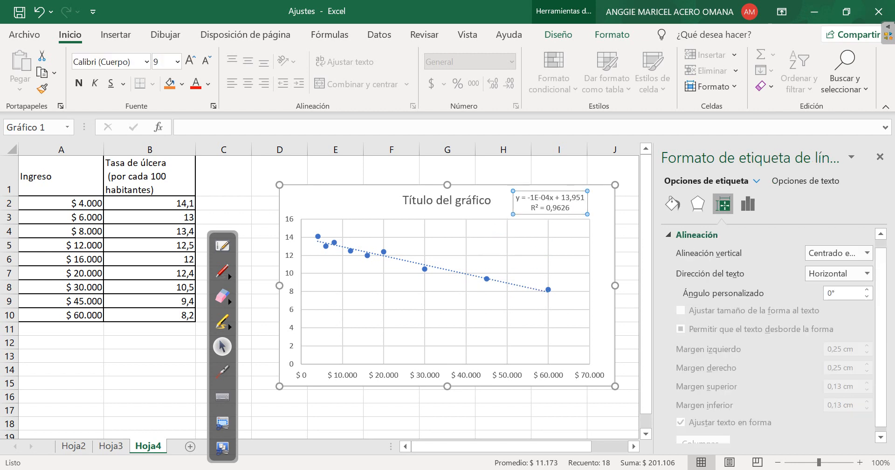
# Try exponential, logarithmic and power fits on the Hoja4 trend line to compare their R-squared values, and return it to linear
pyautogui.click(748, 203)
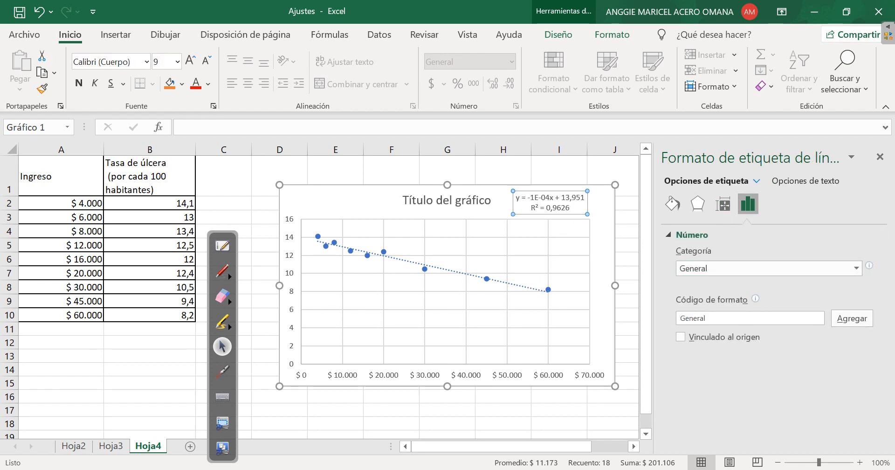
pyautogui.click(466, 274)
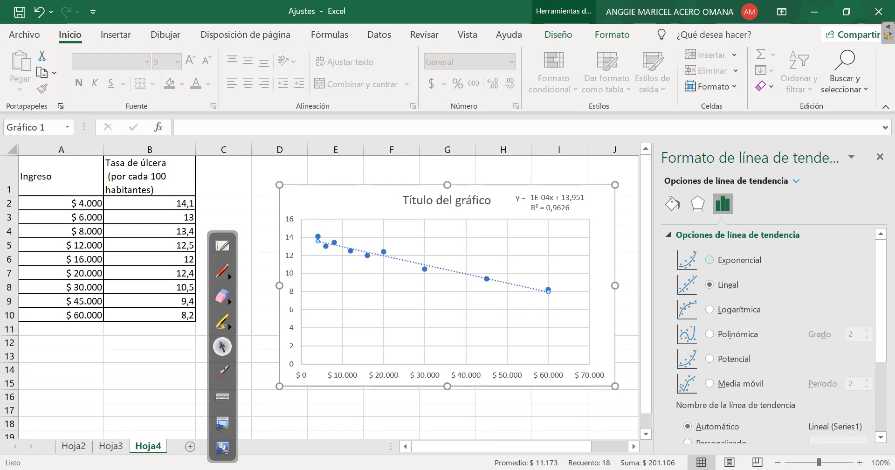
pyautogui.click(709, 259)
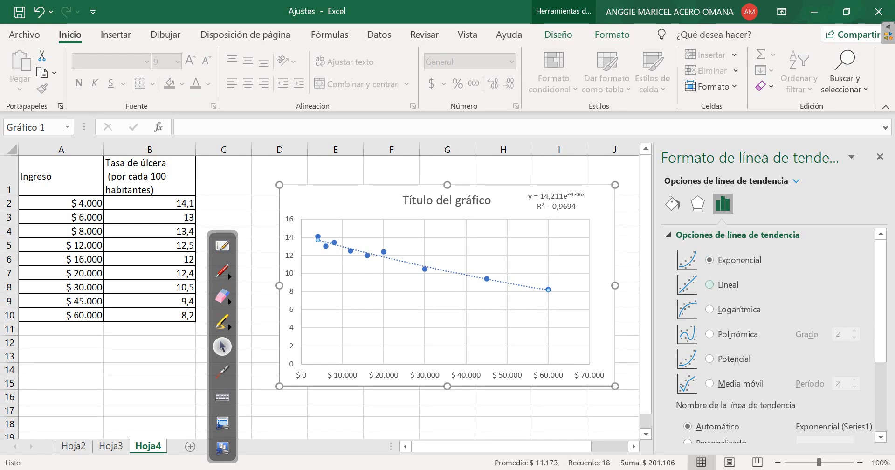
pyautogui.click(709, 285)
pyautogui.click(709, 309)
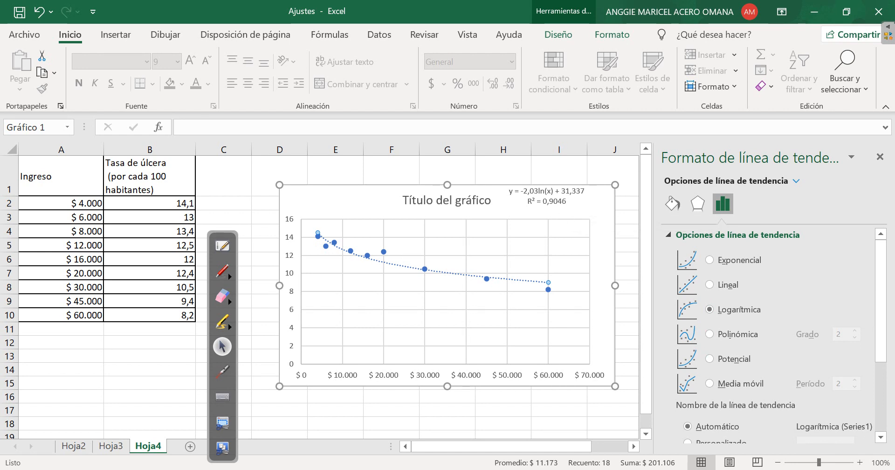
pyautogui.click(709, 359)
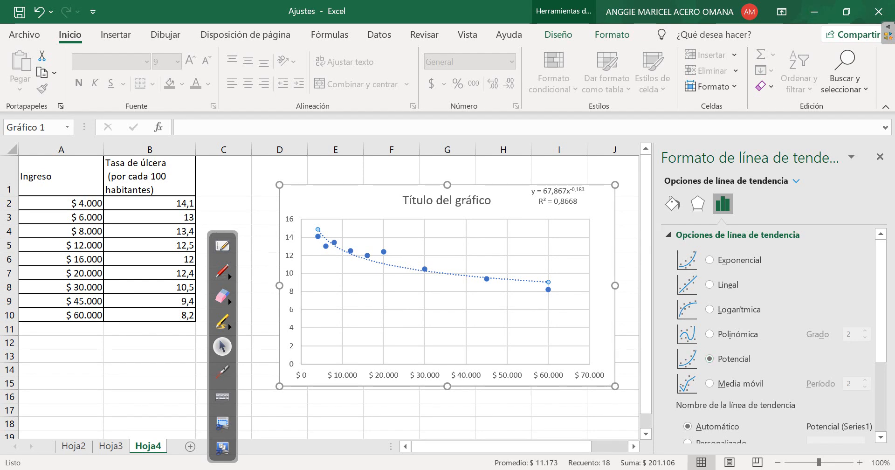
pyautogui.click(709, 284)
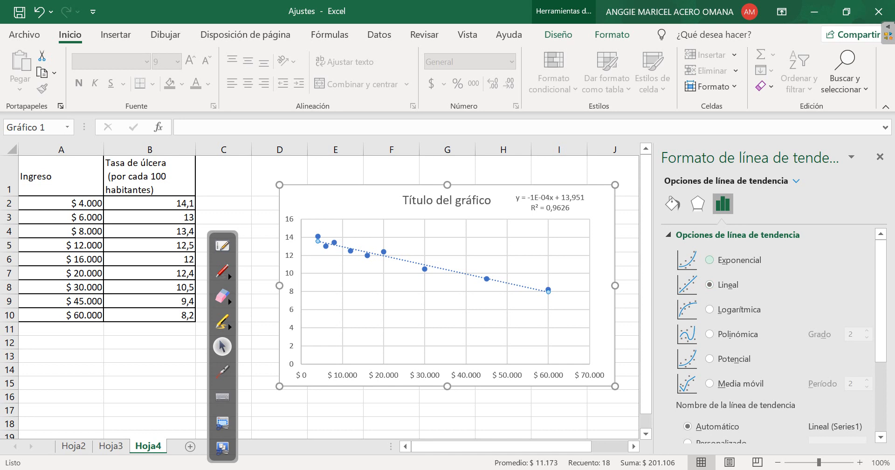
# Enlarge the equation label to font size 12, reposition it clear of the chart title, and close the format options
pyautogui.click(550, 202)
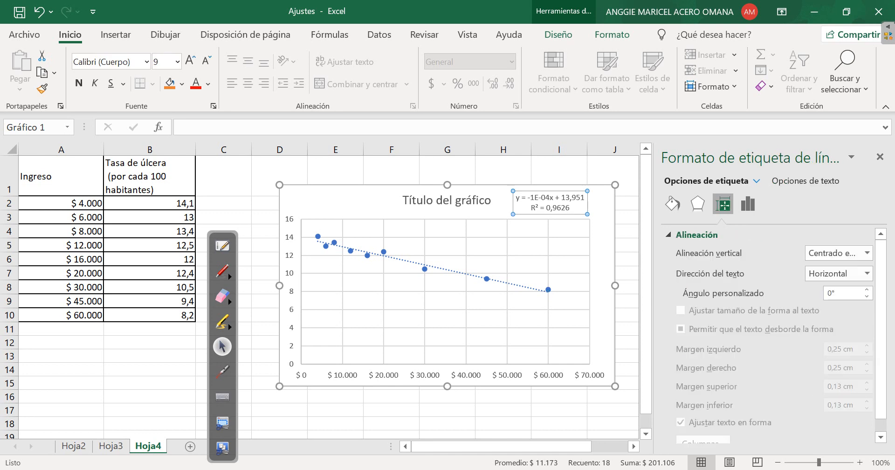
pyautogui.click(190, 60)
pyautogui.click(190, 61)
pyautogui.click(190, 61)
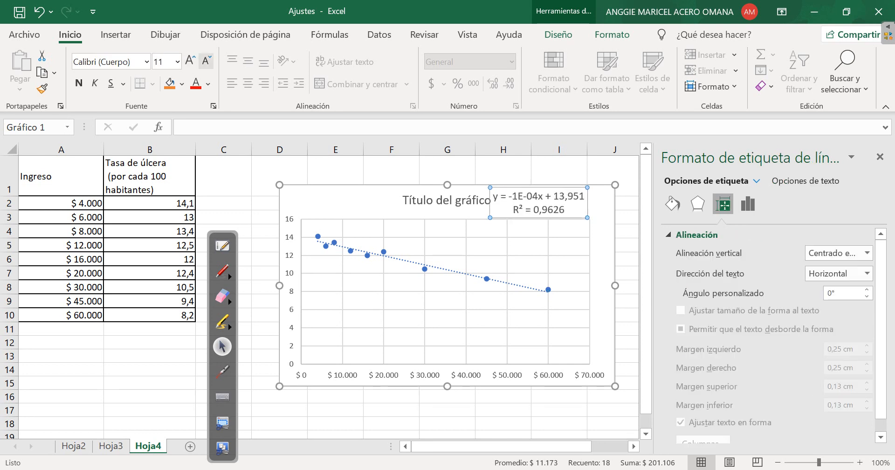
pyautogui.moveTo(536, 222); pyautogui.dragTo(553, 211)
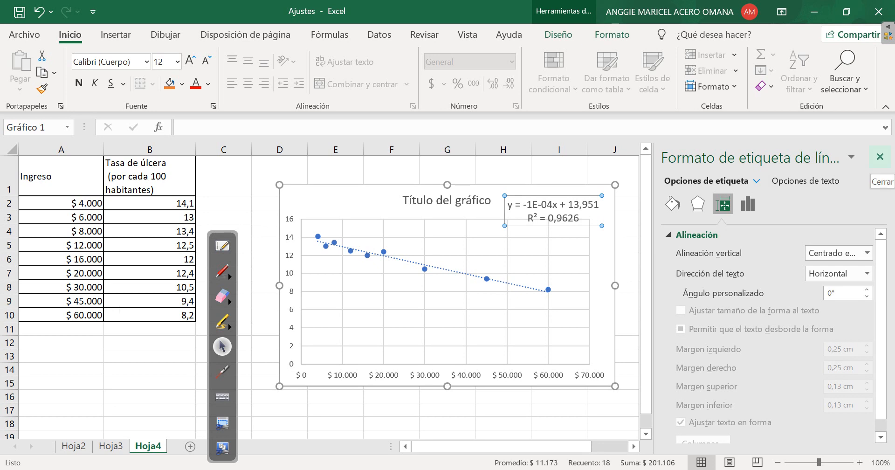
pyautogui.click(880, 157)
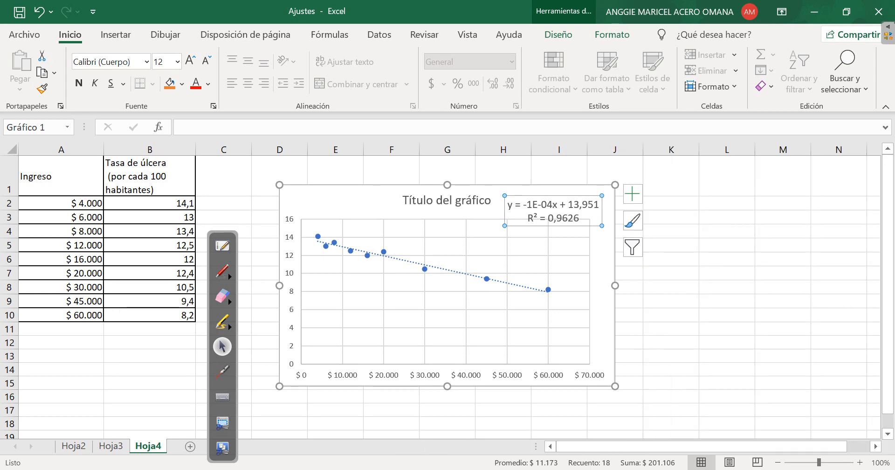
# With the yellow pen, mark the Ingreso heading with an underline and "x", and the Tasa de úlcera heading with "y"
pyautogui.click(222, 271)
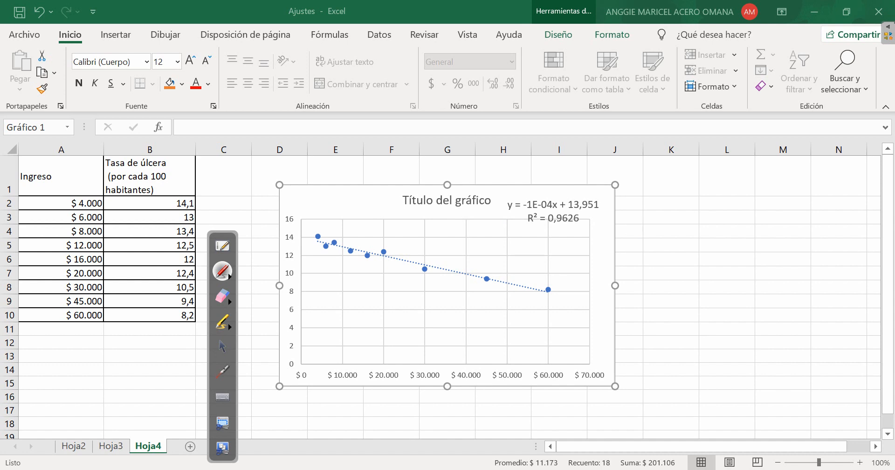
pyautogui.moveTo(29, 159); pyautogui.dragTo(50, 185)
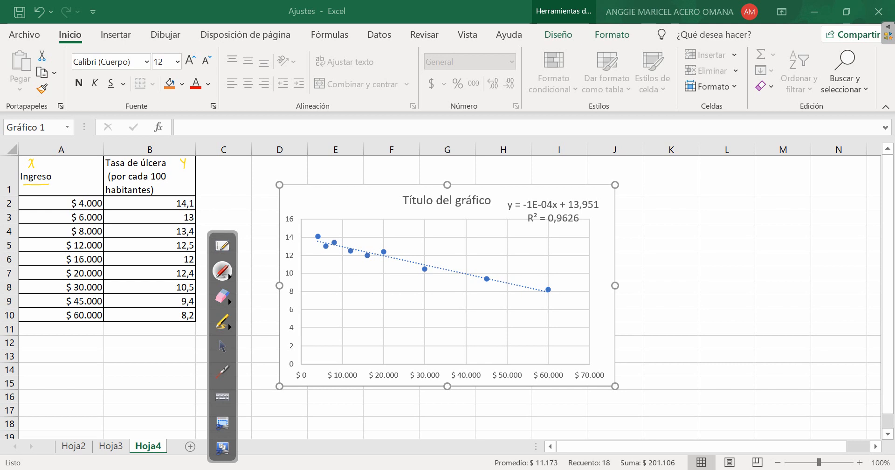
# Switch the pen to blue and handwrite the equation "T. Ulcera = -1x10^-4 Ingreso + 13,951" beside the chart
pyautogui.click(228, 275)
pyautogui.click(275, 276)
pyautogui.moveTo(664, 212)
pyautogui.mouseDown()
pyautogui.moveTo(665, 226)
pyautogui.moveTo(671, 207)
pyautogui.moveTo(683, 224)
pyautogui.moveTo(707, 223)
pyautogui.mouseUp()
pyautogui.moveTo(713, 218); pyautogui.dragTo(752, 223)
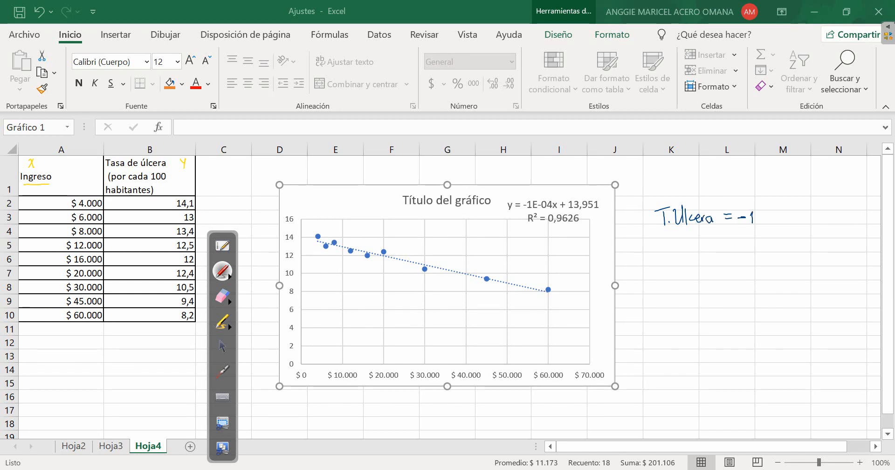
pyautogui.click(758, 214)
pyautogui.moveTo(757, 213)
pyautogui.mouseDown()
pyautogui.moveTo(759, 223)
pyautogui.moveTo(771, 224)
pyautogui.moveTo(782, 209)
pyautogui.mouseUp()
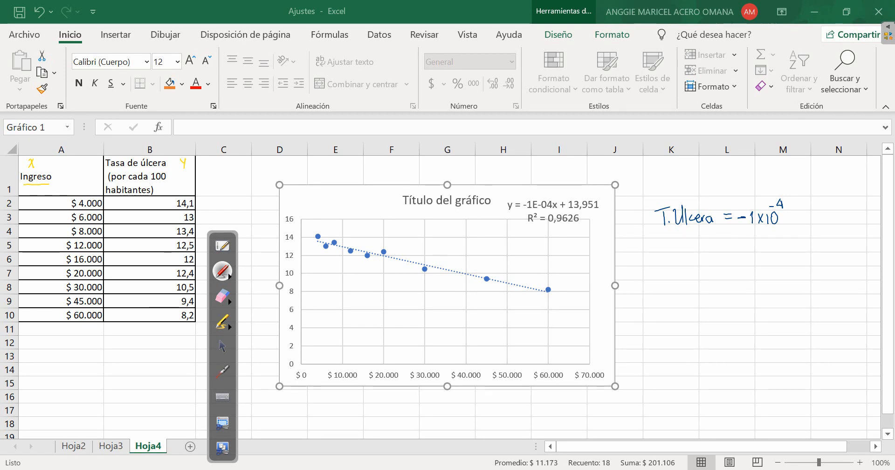
pyautogui.moveTo(798, 216)
pyautogui.mouseDown()
pyautogui.moveTo(803, 230)
pyautogui.moveTo(811, 217)
pyautogui.mouseUp()
pyautogui.moveTo(812, 219); pyautogui.dragTo(840, 217)
pyautogui.moveTo(838, 214)
pyautogui.mouseDown()
pyautogui.moveTo(837, 222)
pyautogui.moveTo(872, 222)
pyautogui.mouseUp()
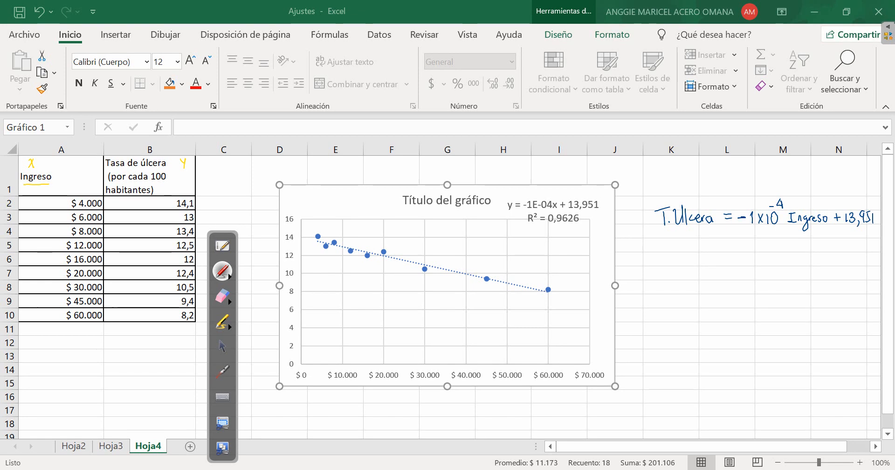
# Draw an arrow pointing to the handwritten equation, and handwrite "T.U = ?" and "I = 80.000" below it
pyautogui.moveTo(627, 218)
pyautogui.mouseDown()
pyautogui.moveTo(639, 217)
pyautogui.moveTo(634, 225)
pyautogui.mouseUp()
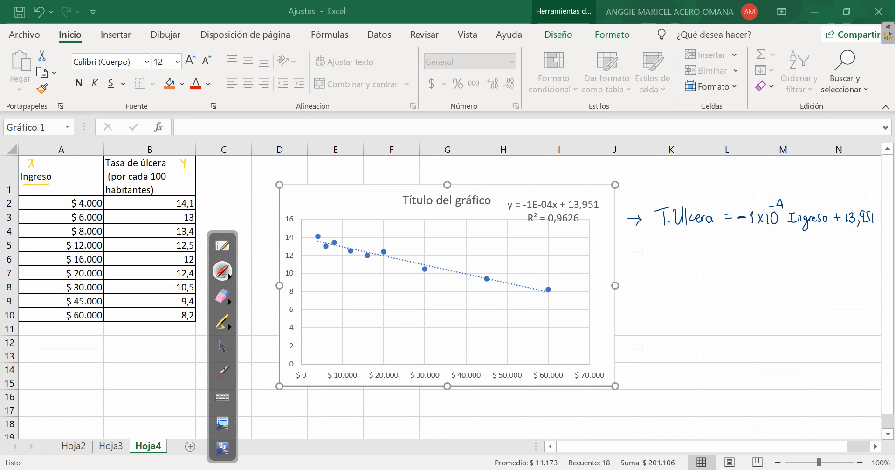
pyautogui.moveTo(653, 257)
pyautogui.mouseDown()
pyautogui.moveTo(651, 267)
pyautogui.moveTo(672, 266)
pyautogui.moveTo(754, 264)
pyautogui.moveTo(757, 253)
pyautogui.mouseUp()
pyautogui.moveTo(751, 264); pyautogui.dragTo(832, 255)
pyautogui.click(809, 264)
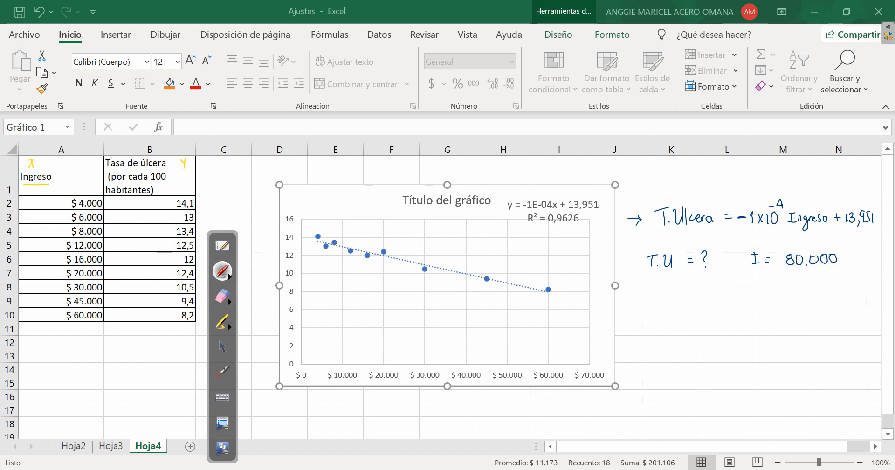
# Calculate the ulcer rate for an income of 80.000 in K10 with the formula =-1e-4*80000+13,951
pyautogui.click(223, 346)
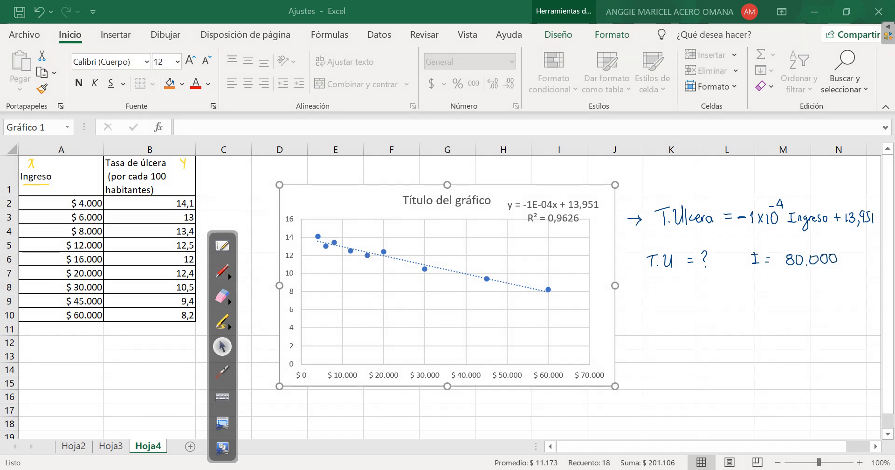
pyautogui.click(671, 314)
pyautogui.write('=')
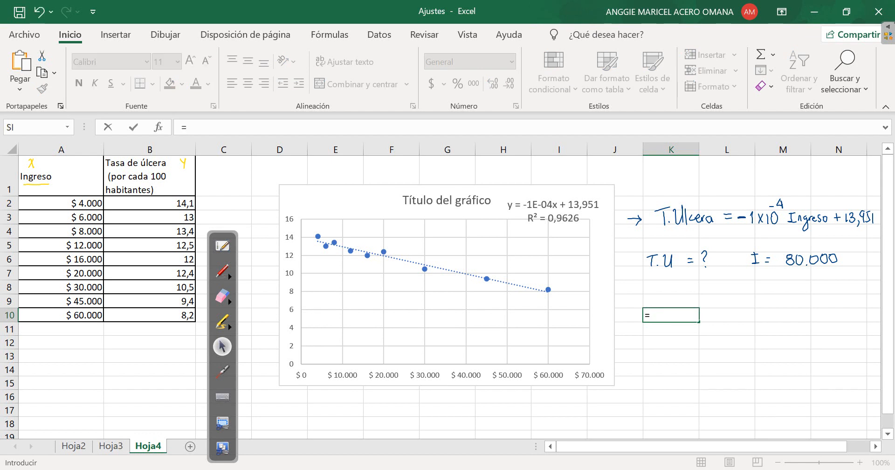
pyautogui.write('-1')
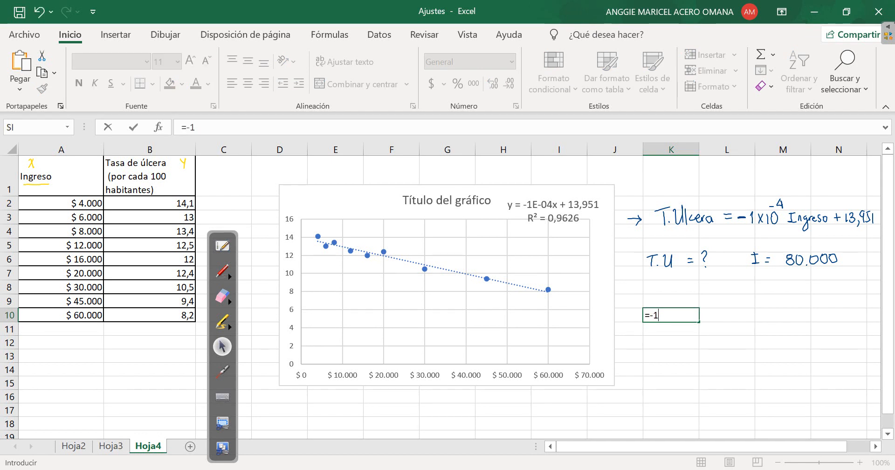
pyautogui.write('e-')
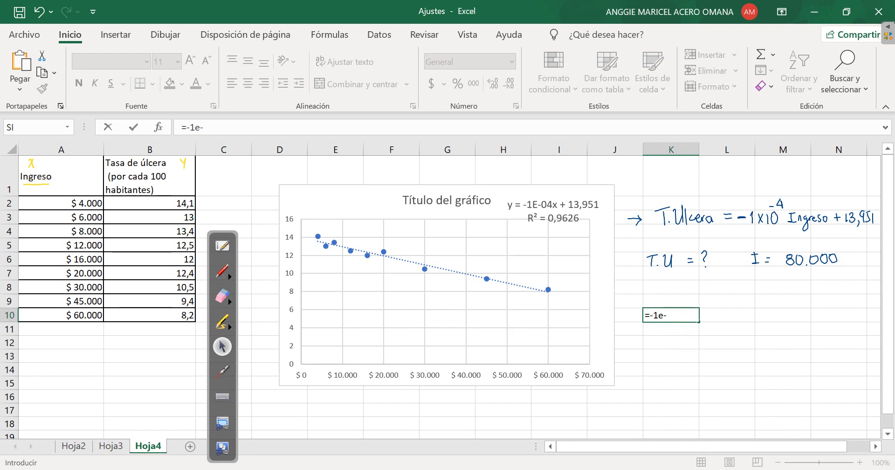
pyautogui.write('4*')
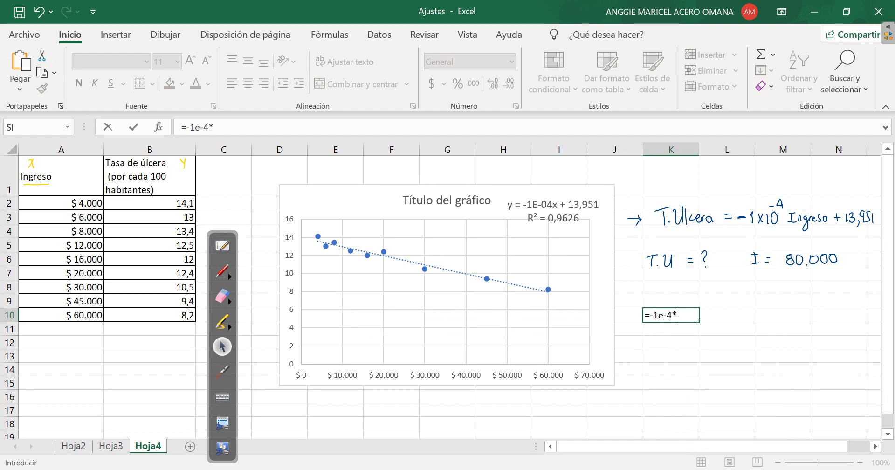
pyautogui.write('80000')
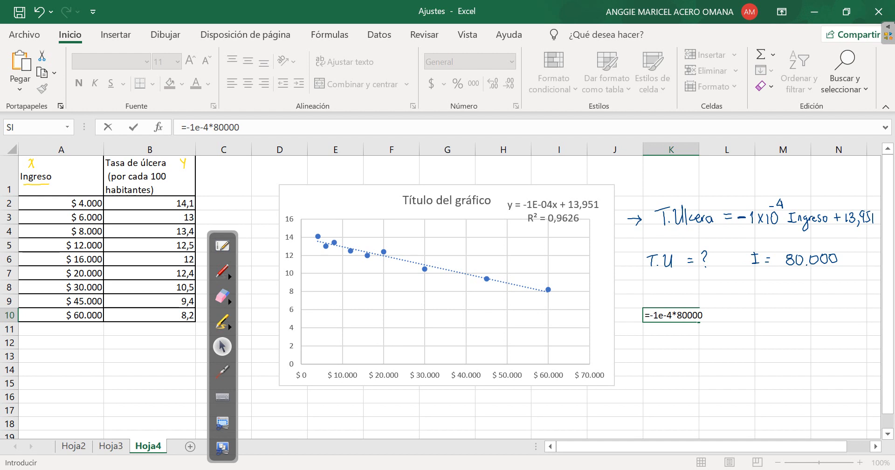
pyautogui.write('+13,951')
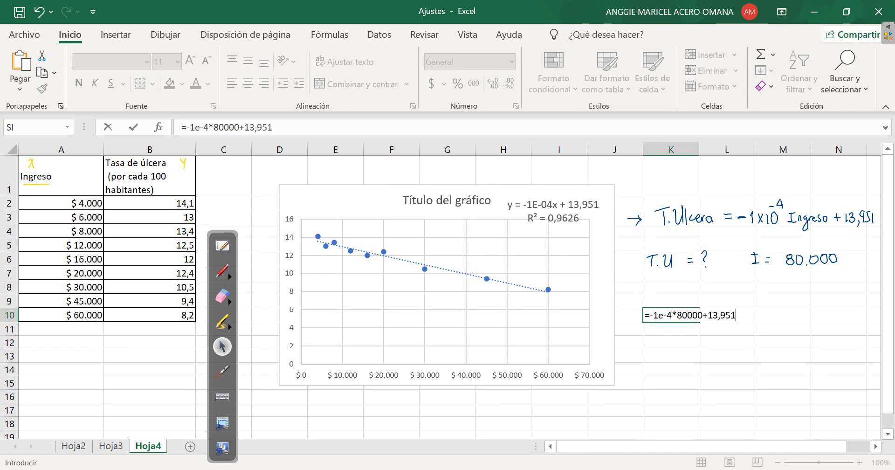
pyautogui.press('Return')
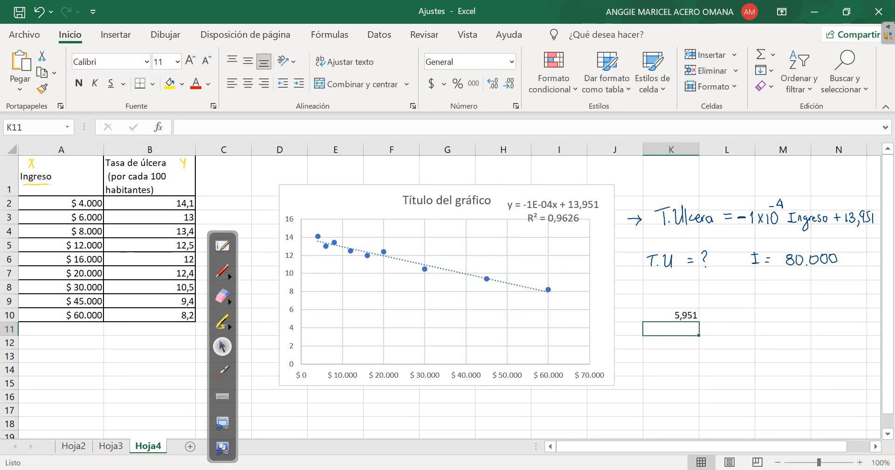
pyautogui.click(670, 316)
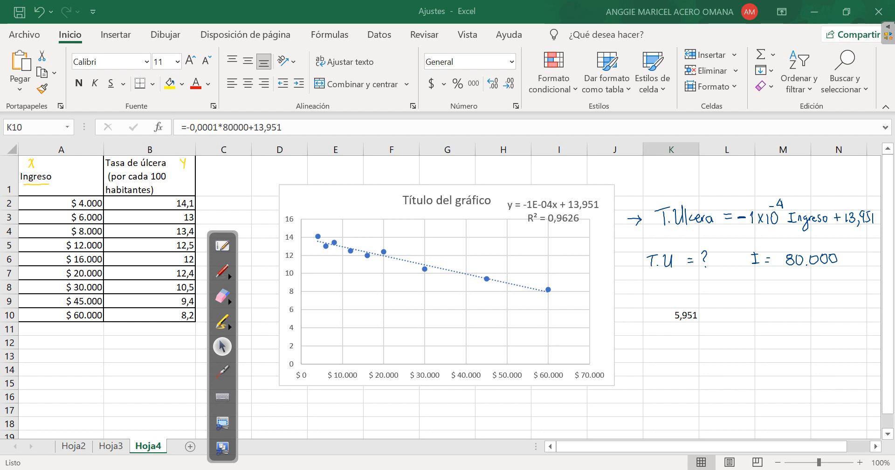
pyautogui.click(61, 175)
pyautogui.moveTo(61, 204); pyautogui.dragTo(149, 315)
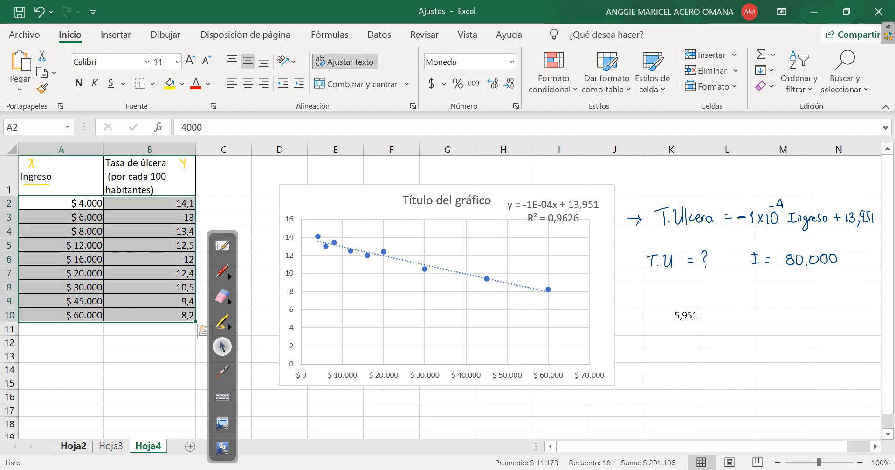
pyautogui.click(73, 446)
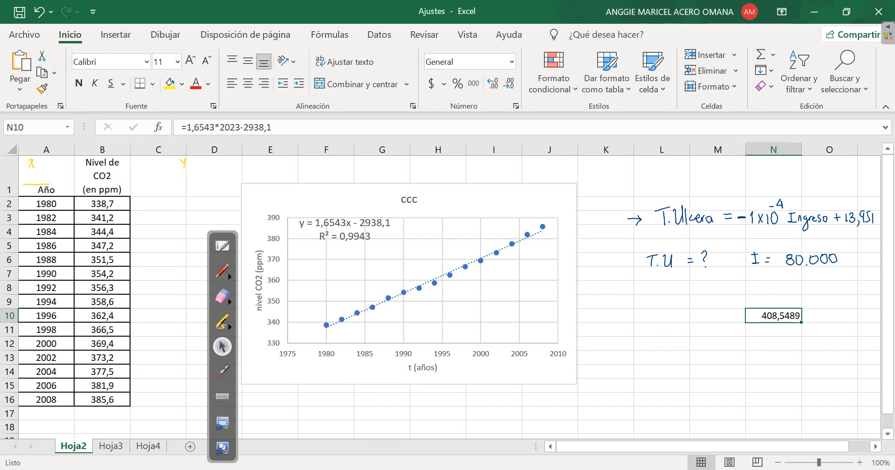
pyautogui.click(148, 446)
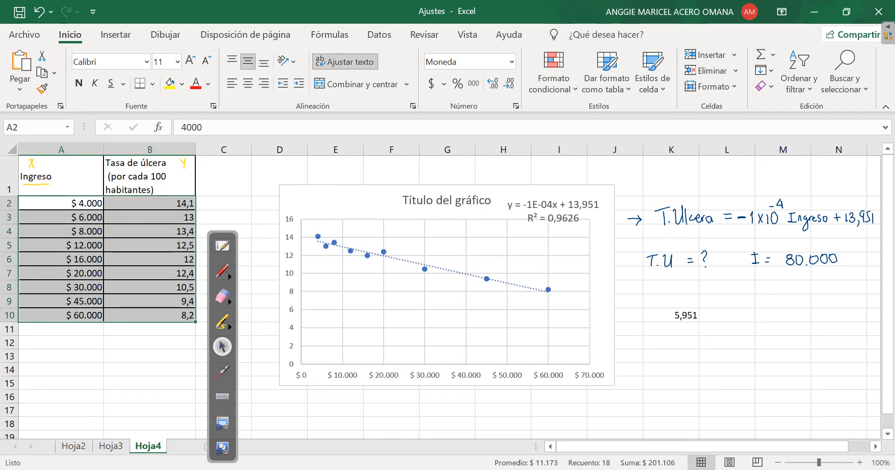
# Add a new worksheet after Hoja4, erase all pen annotations from the screen, and return to pointer mode with the pen palette away from the first columns
pyautogui.click(190, 446)
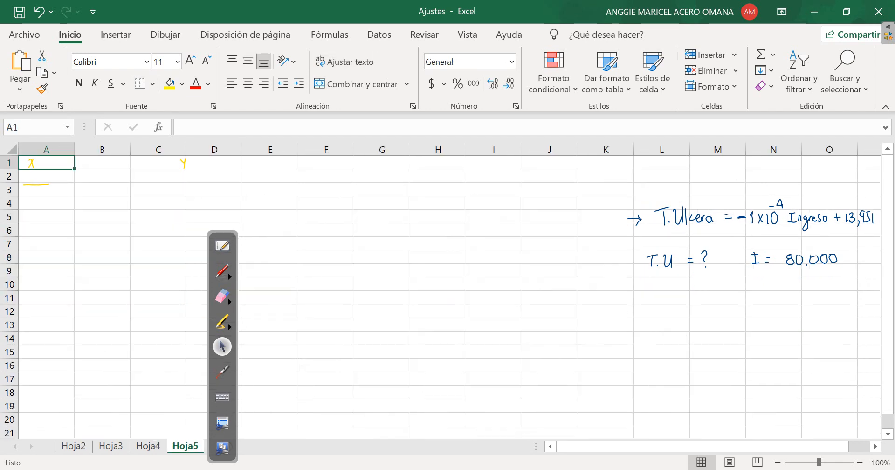
pyautogui.click(223, 296)
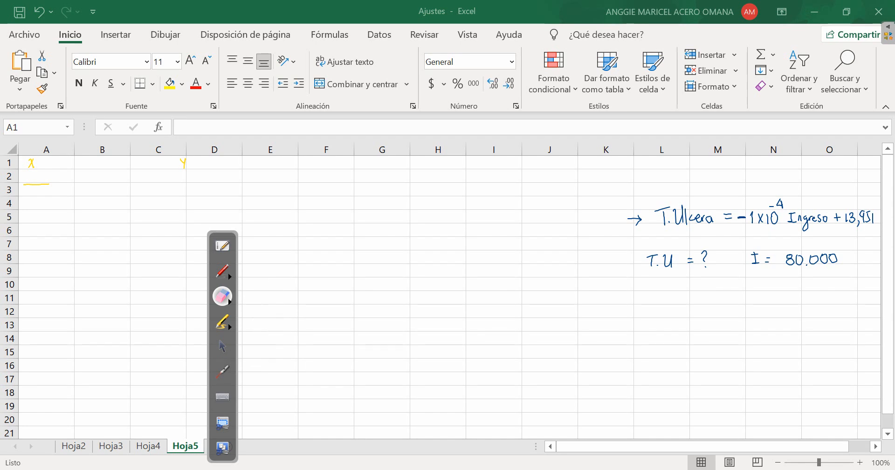
pyautogui.click(320, 303)
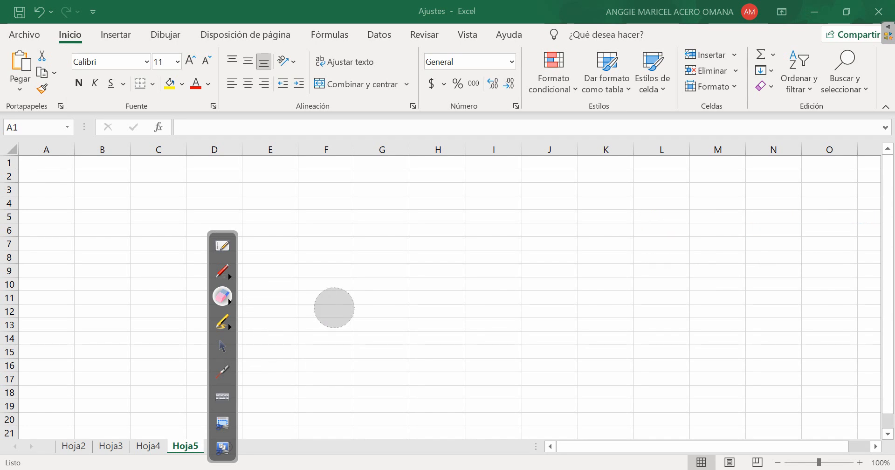
pyautogui.click(223, 271)
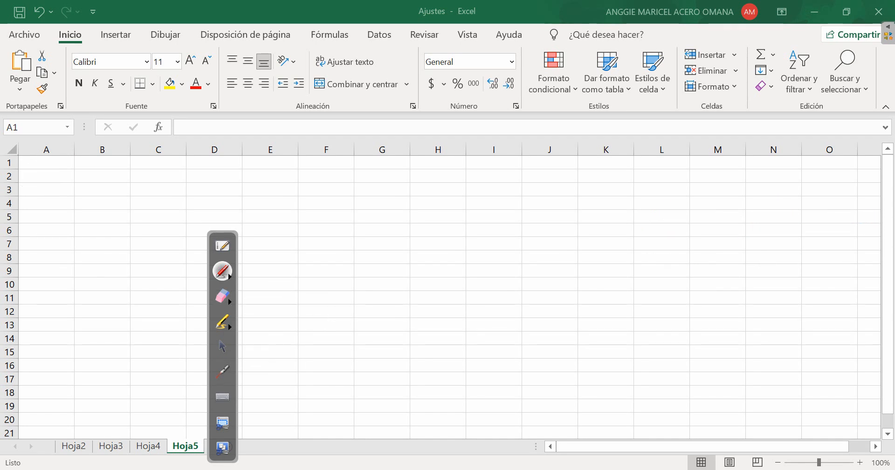
pyautogui.click(222, 346)
pyautogui.moveTo(223, 359); pyautogui.dragTo(427, 320)
# Enter the column headings "t" in A1 and "x" in B1 of the new sheet
pyautogui.click(46, 162)
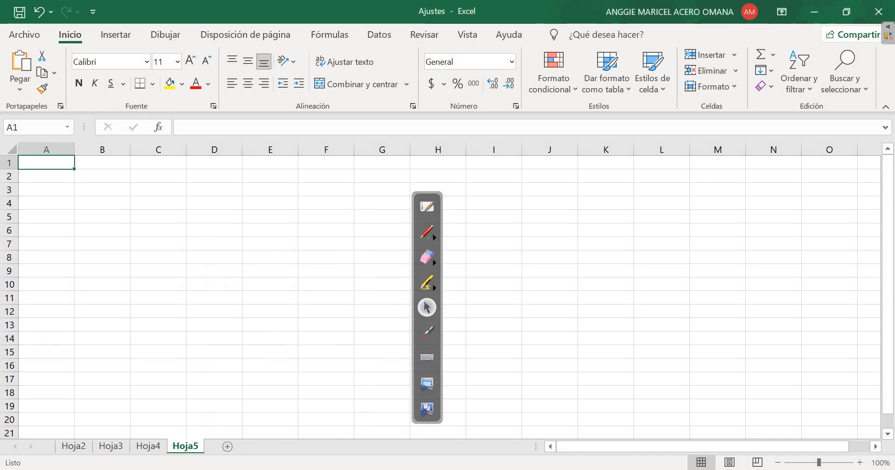
pyautogui.write('t')
pyautogui.press('Tab')
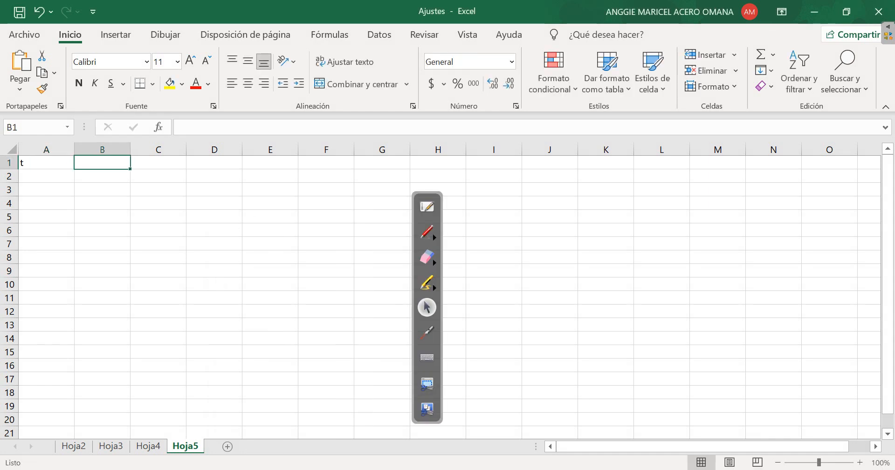
pyautogui.write('x')
pyautogui.press('Down')
pyautogui.press('Left')
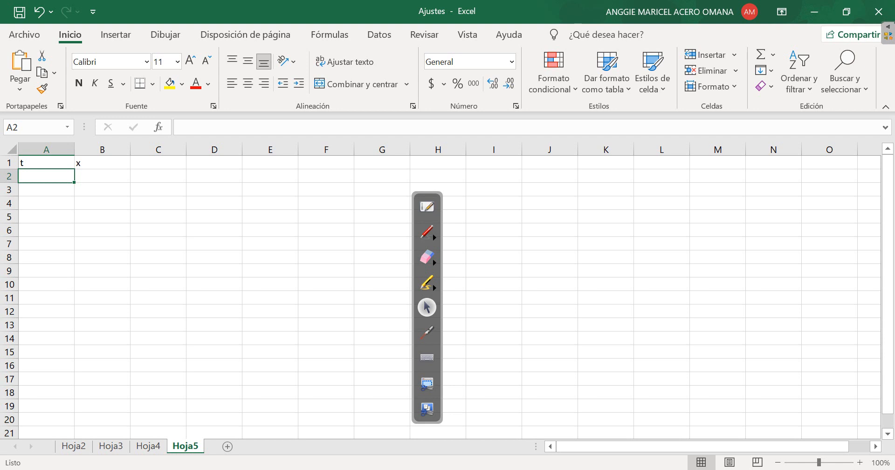
# Start the t column with 1, 2 and 3 from A2, and extend the series to 12 in A13
pyautogui.write('1')
pyautogui.press('Return')
pyautogui.write('2')
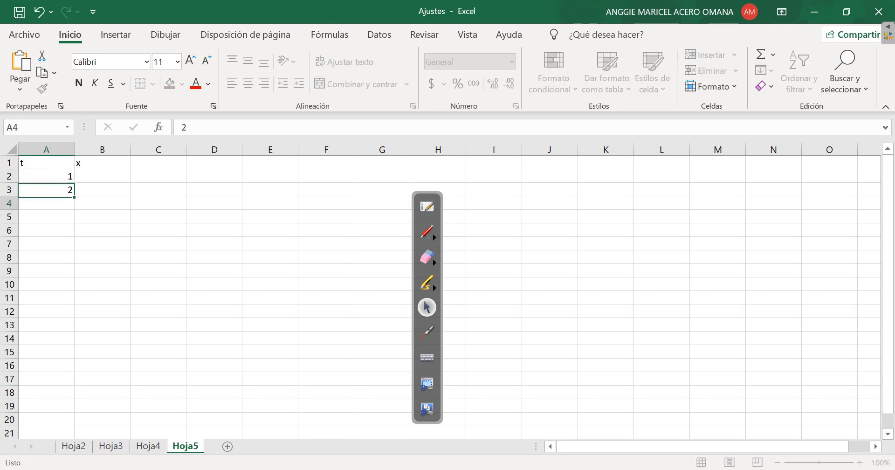
pyautogui.press('Return')
pyautogui.write('3')
pyautogui.press('Return')
pyautogui.moveTo(47, 176); pyautogui.dragTo(74, 330)
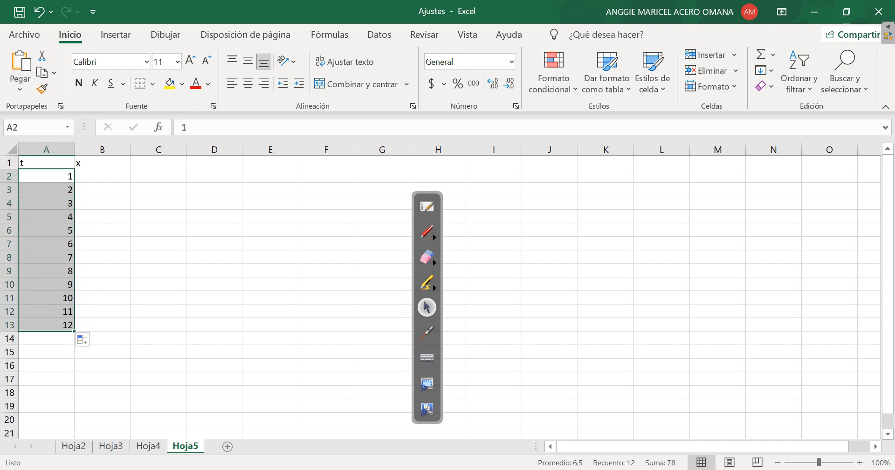
# Enter the x values 4, 5, 6, 7, 8 and 9 in cells B2 to B7
pyautogui.click(103, 176)
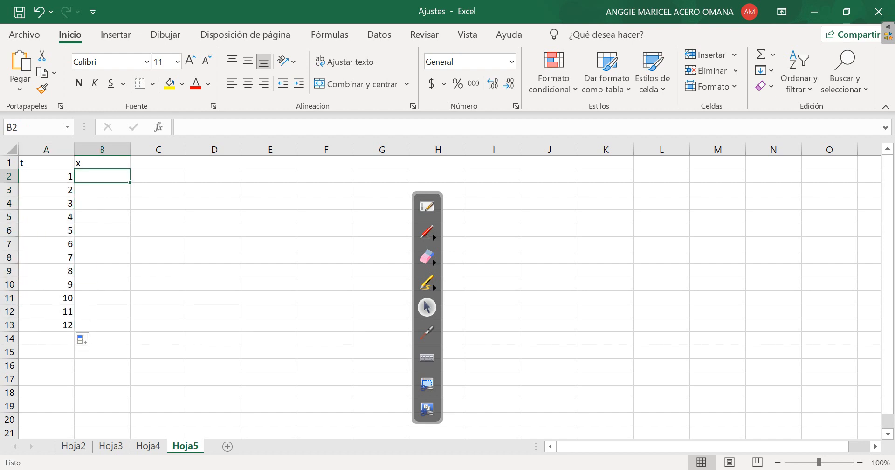
pyautogui.write('4')
pyautogui.press('Return')
pyautogui.write('5')
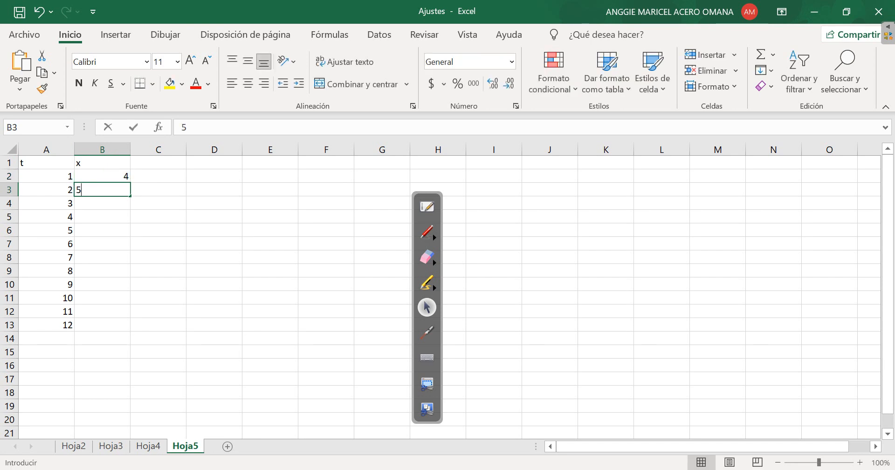
pyautogui.press('Return')
pyautogui.write('6')
pyautogui.press('Return')
pyautogui.write('7')
pyautogui.press('Return')
pyautogui.write('8')
pyautogui.press('Return')
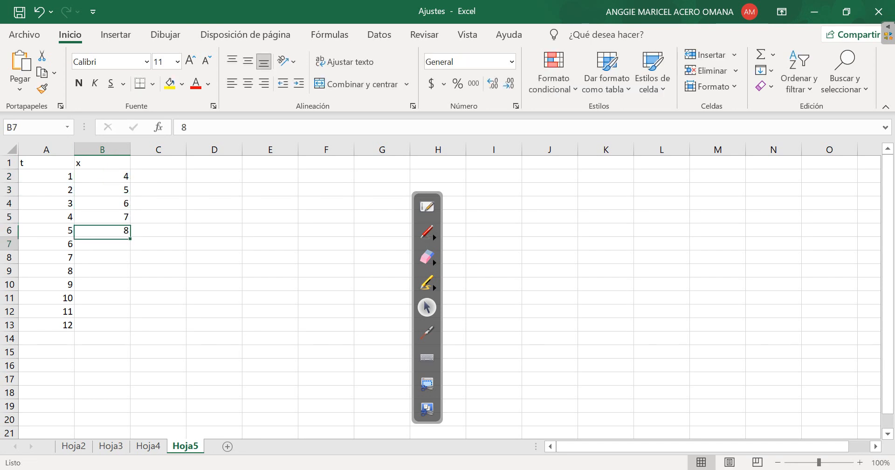
pyautogui.write('9')
# Continue the x column with 10,1, 11,5 and 12,2 in cells B8 to B10
pyautogui.press('Return')
pyautogui.write('10,')
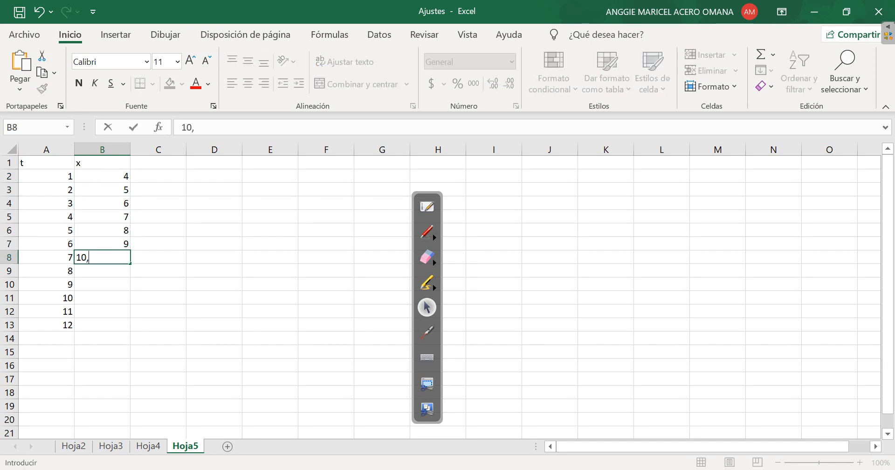
pyautogui.write('1')
pyautogui.press('Return')
pyautogui.write('10')
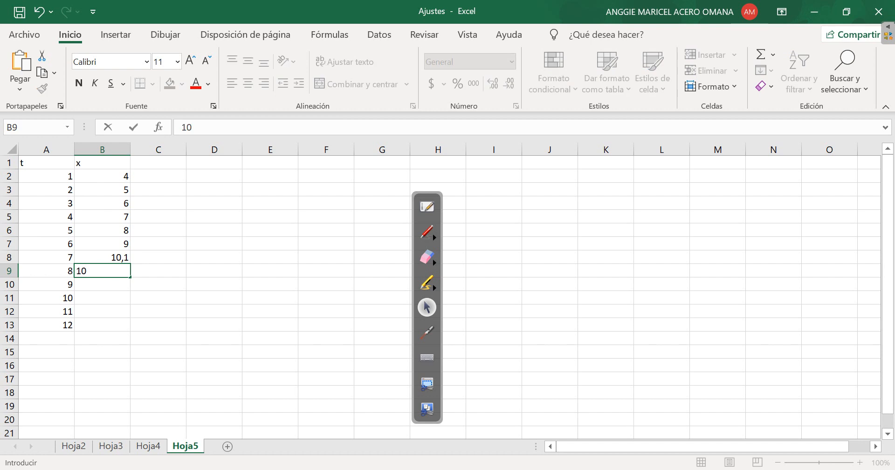
pyautogui.press('BackSpace')
pyautogui.write('1,5')
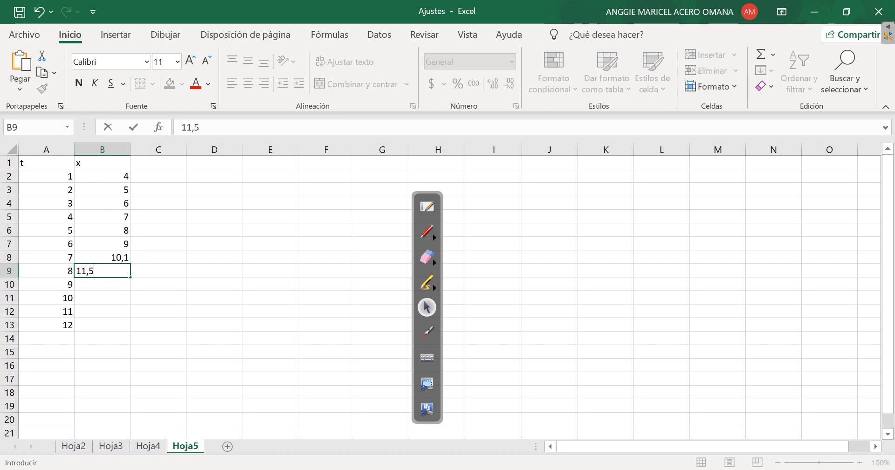
pyautogui.press('Return')
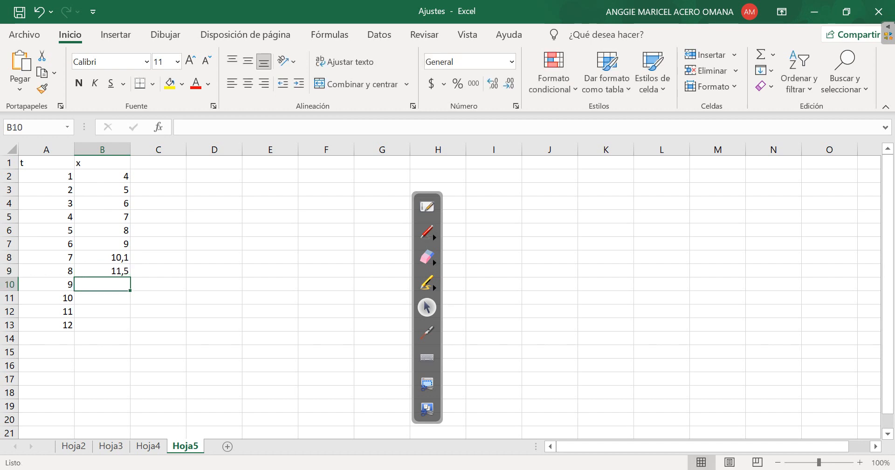
pyautogui.write('12')
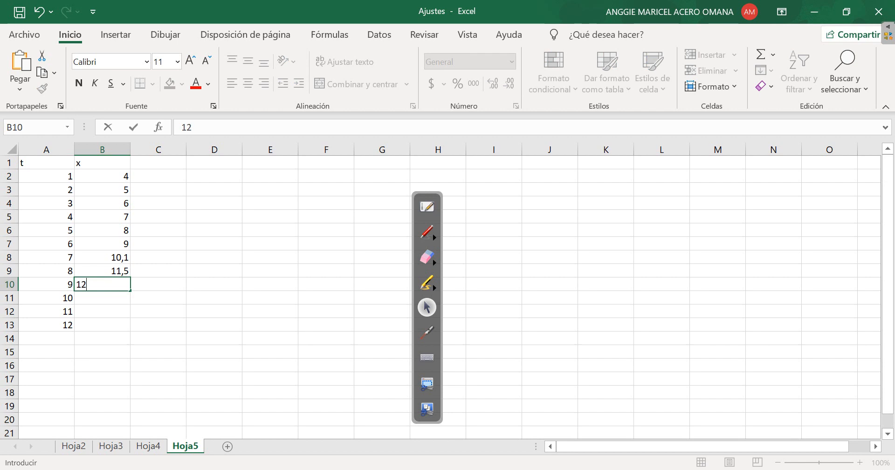
pyautogui.write(',2')
pyautogui.press('Return')
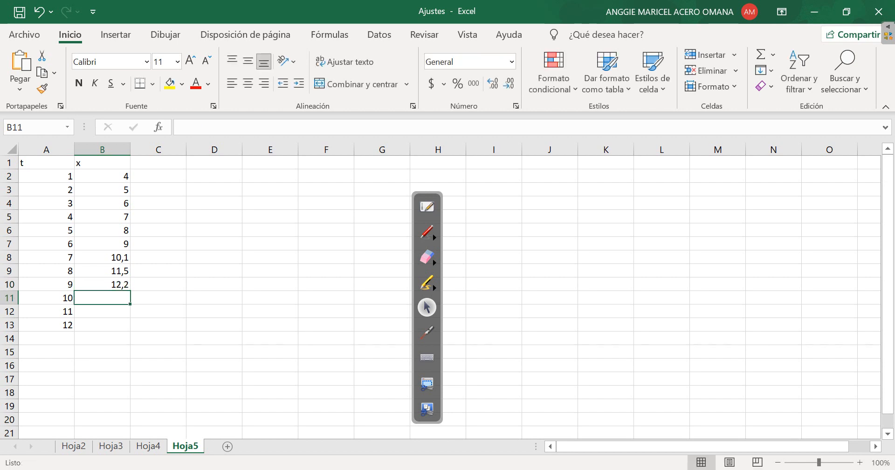
# Complete the x column with 13,2, 14 and 15,3 in B11 to B13, and move the pen palette over to column K
pyautogui.write('13')
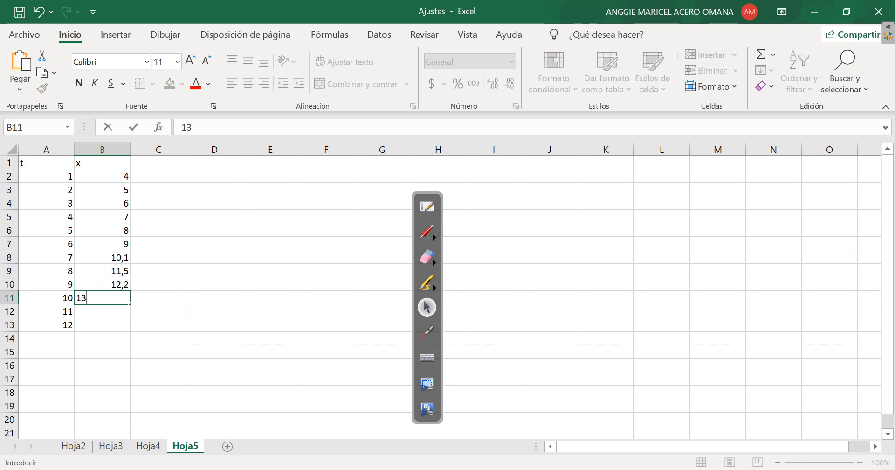
pyautogui.write(',2')
pyautogui.press('Return')
pyautogui.write('14')
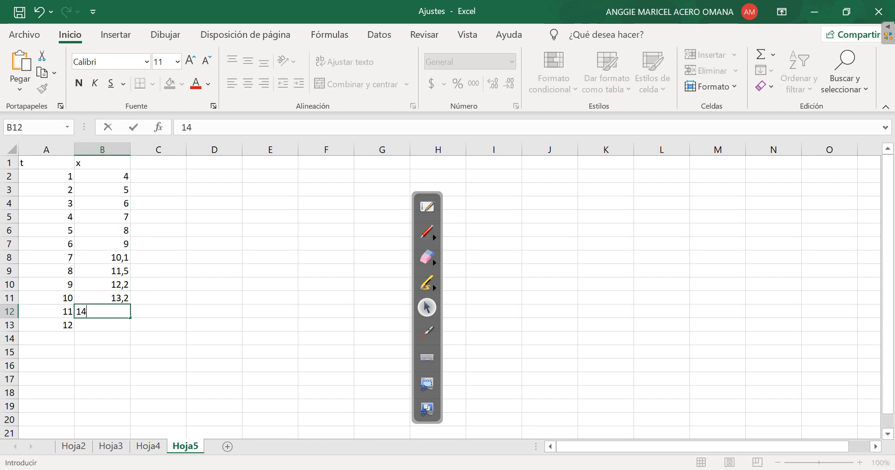
pyautogui.write(',0')
pyautogui.press('Return')
pyautogui.write('15')
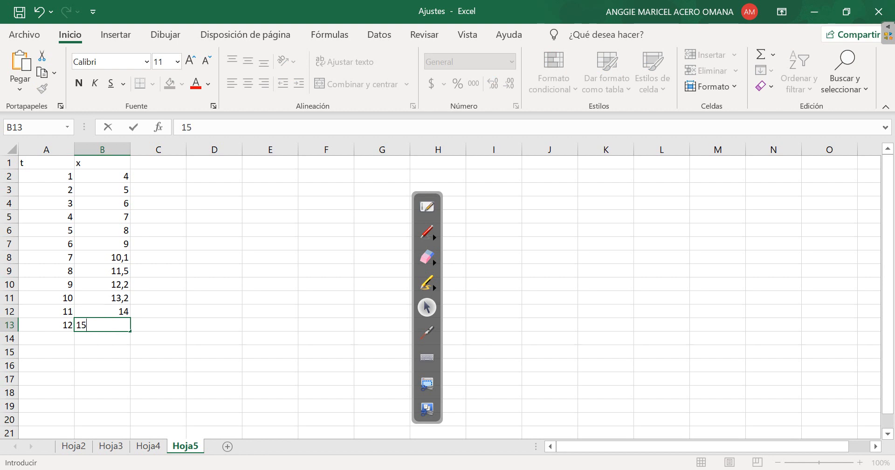
pyautogui.write(',3')
pyautogui.press('Return')
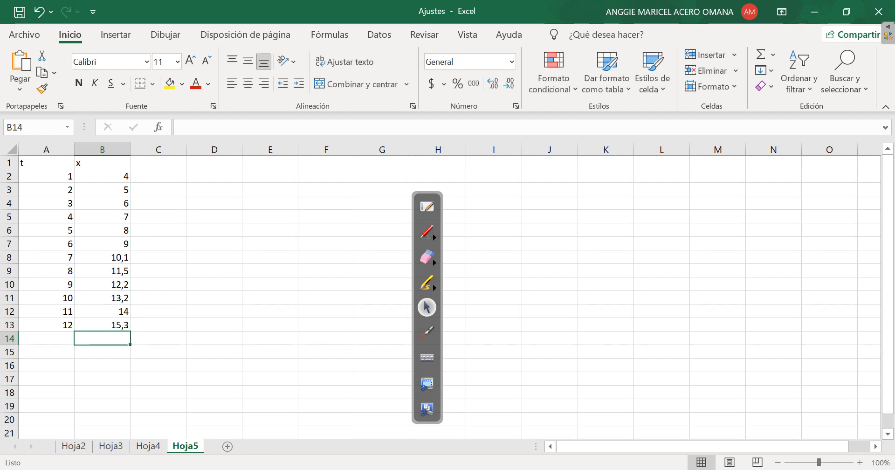
pyautogui.moveTo(427, 193); pyautogui.dragTo(602, 172)
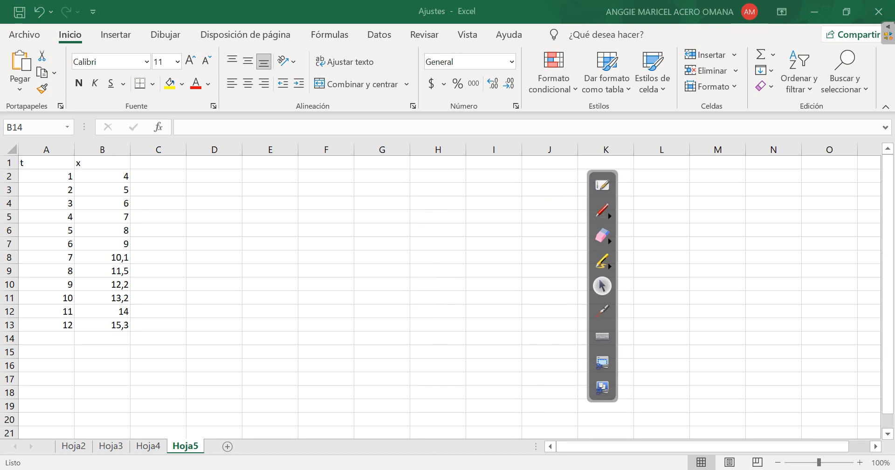
# Insert a scatter chart of the t and x data in A2:B13
pyautogui.moveTo(46, 176); pyautogui.dragTo(102, 325)
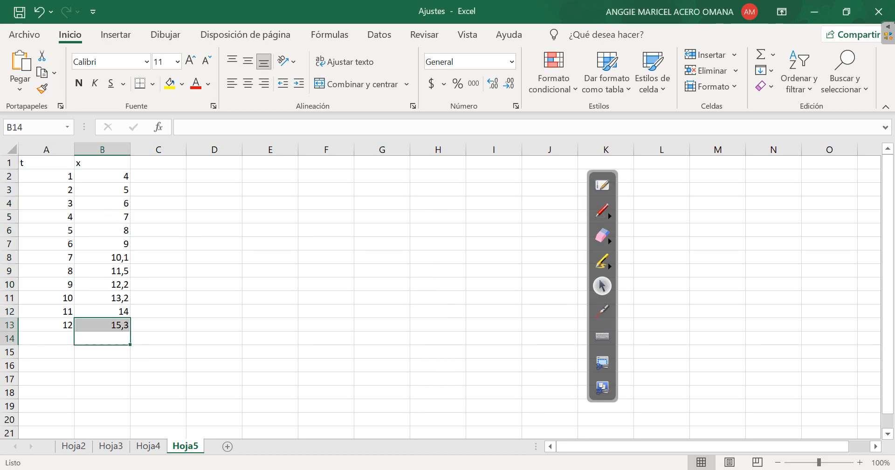
pyautogui.moveTo(46, 176); pyautogui.dragTo(102, 325)
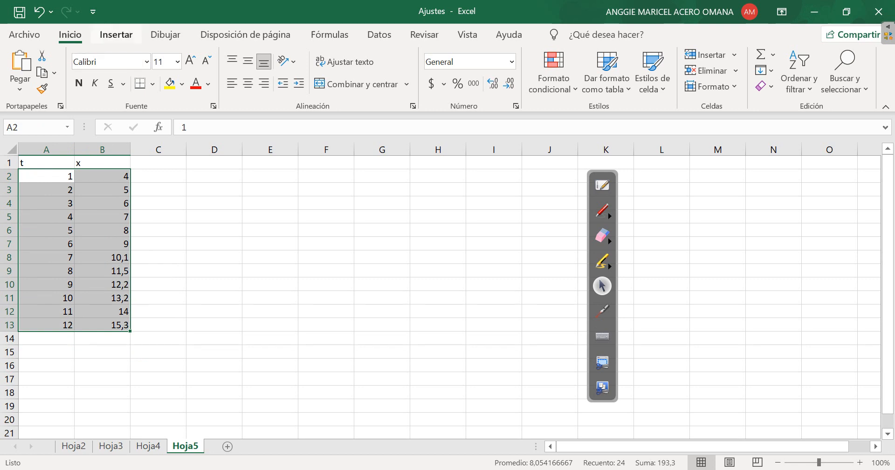
pyautogui.click(115, 34)
pyautogui.click(367, 85)
pyautogui.click(373, 132)
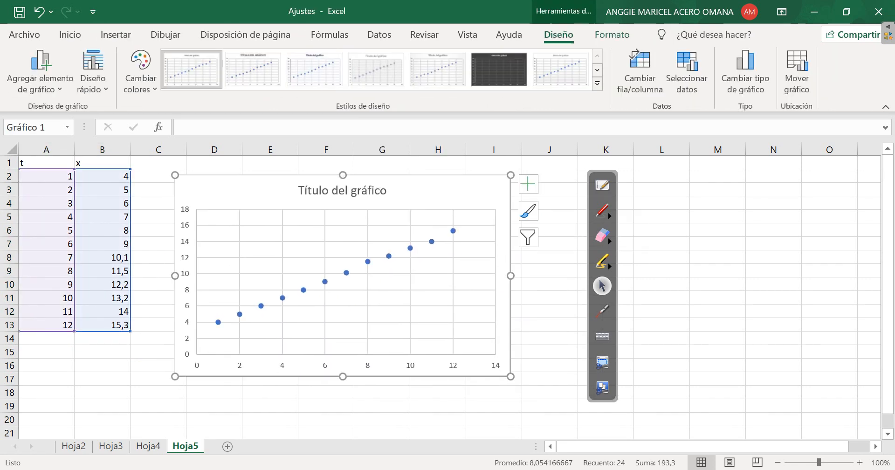
# Add a linear trendline to the t–x chart, displaying its equation and R² value on the chart
pyautogui.click(528, 184)
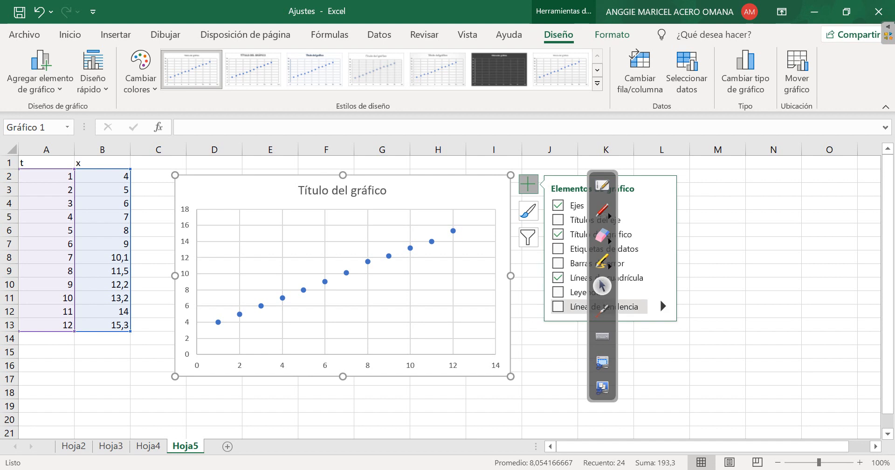
pyautogui.click(661, 304)
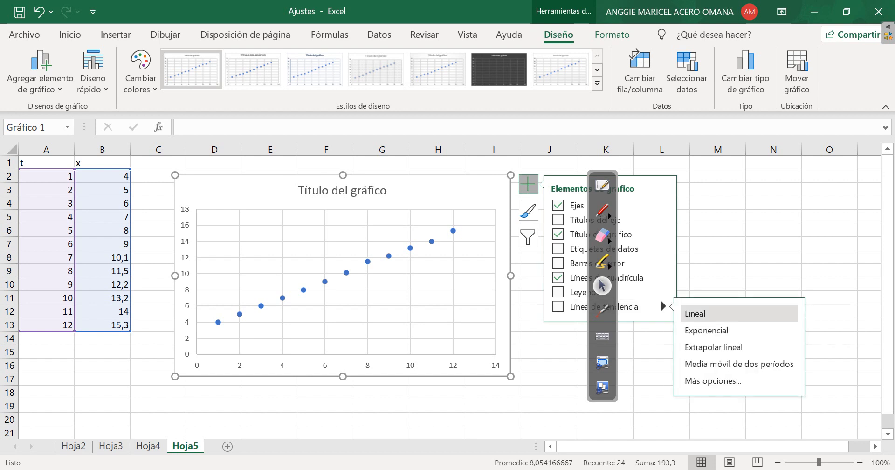
pyautogui.click(713, 381)
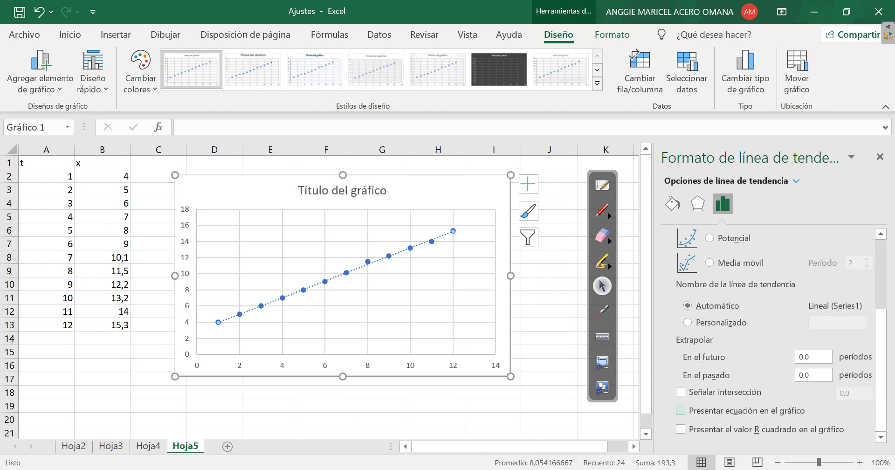
pyautogui.click(680, 410)
pyautogui.click(680, 429)
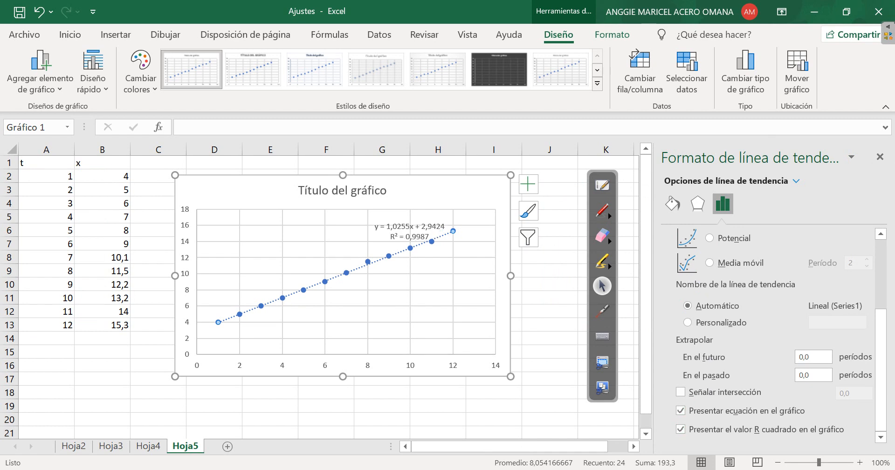
pyautogui.click(879, 156)
# Move the trendline equation label to just below the chart title and enlarge its text to size 12
pyautogui.click(410, 231)
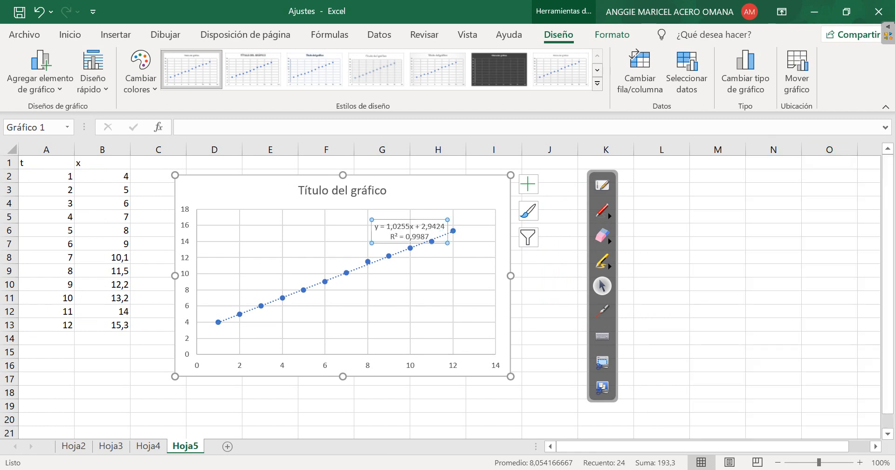
pyautogui.moveTo(409, 231); pyautogui.dragTo(371, 212)
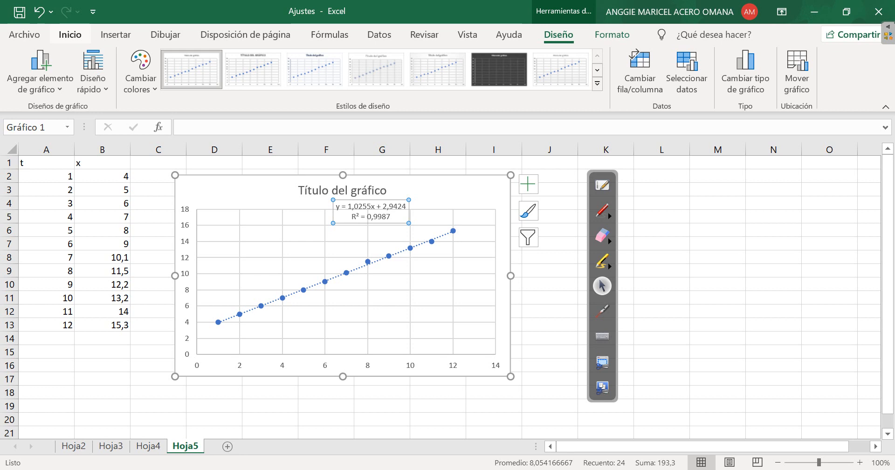
pyautogui.click(70, 35)
pyautogui.click(190, 59)
pyautogui.click(190, 59)
pyautogui.click(190, 59)
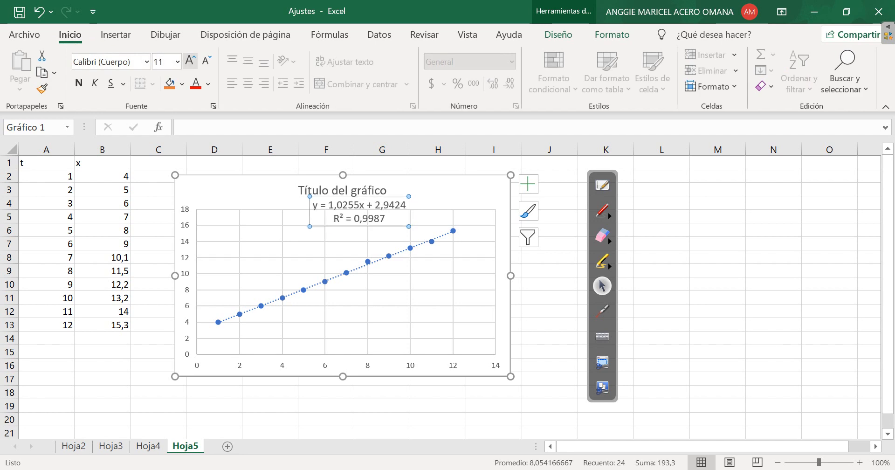
pyautogui.click(190, 59)
# Handwrite x beside the chart's vertical axis and t below its horizontal axis, and circle the y in the trendline equation
pyautogui.click(602, 211)
pyautogui.moveTo(167, 230)
pyautogui.mouseDown()
pyautogui.moveTo(181, 245)
pyautogui.moveTo(172, 248)
pyautogui.mouseUp()
pyautogui.moveTo(366, 373)
pyautogui.mouseDown()
pyautogui.moveTo(370, 393)
pyautogui.moveTo(377, 386)
pyautogui.mouseUp()
pyautogui.moveTo(363, 382); pyautogui.dragTo(375, 378)
pyautogui.moveTo(225, 395); pyautogui.dragTo(237, 404)
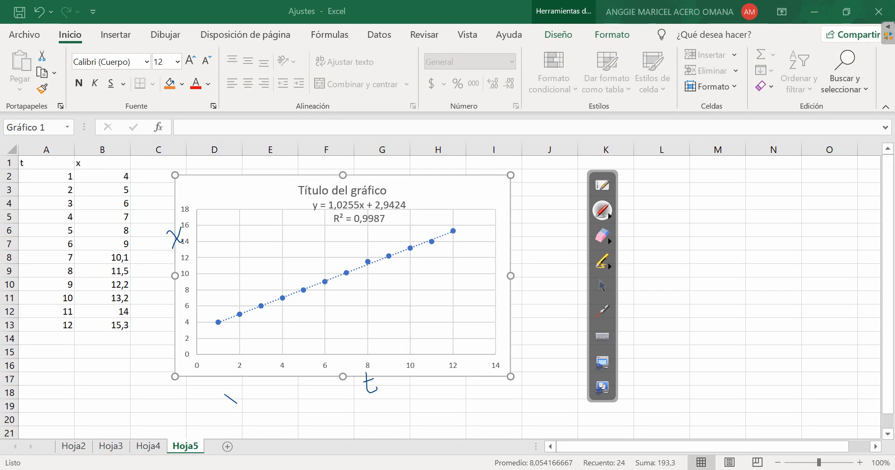
pyautogui.moveTo(313, 201)
pyautogui.mouseDown()
pyautogui.moveTo(319, 209)
pyautogui.moveTo(308, 198)
pyautogui.mouseUp()
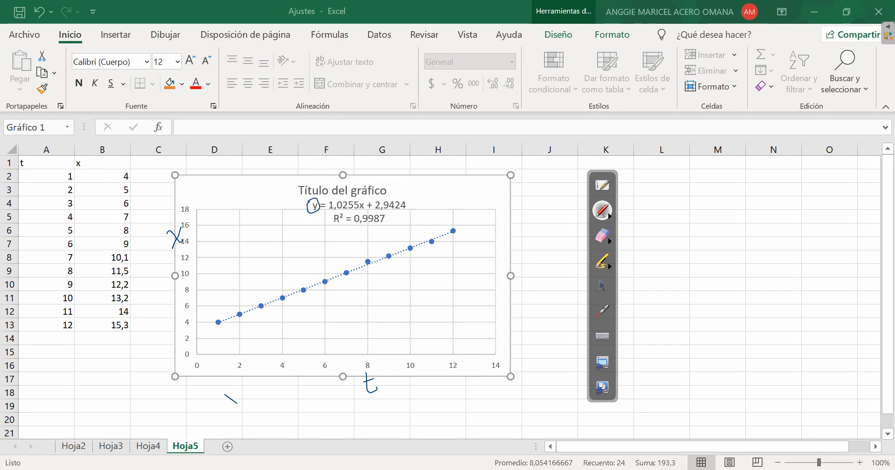
# Handwrite the equation X = 1,0255t + 2,9424 in the empty cells beside the chart and circle the t axis label
pyautogui.moveTo(646, 208)
pyautogui.mouseDown()
pyautogui.moveTo(659, 227)
pyautogui.moveTo(644, 229)
pyautogui.moveTo(694, 225)
pyautogui.mouseUp()
pyautogui.moveTo(698, 219)
pyautogui.mouseDown()
pyautogui.moveTo(696, 227)
pyautogui.moveTo(704, 211)
pyautogui.moveTo(730, 221)
pyautogui.moveTo(738, 207)
pyautogui.moveTo(741, 224)
pyautogui.moveTo(750, 207)
pyautogui.mouseUp()
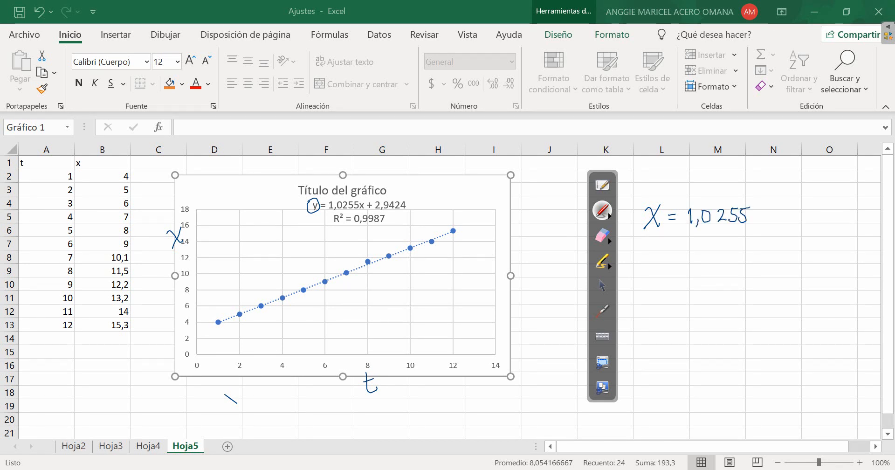
pyautogui.moveTo(368, 366); pyautogui.dragTo(371, 365)
pyautogui.moveTo(759, 201)
pyautogui.mouseDown()
pyautogui.moveTo(763, 226)
pyautogui.moveTo(763, 209)
pyautogui.moveTo(779, 221)
pyautogui.mouseUp()
pyautogui.moveTo(774, 214); pyautogui.dragTo(816, 221)
pyautogui.moveTo(826, 205)
pyautogui.mouseDown()
pyautogui.moveTo(826, 224)
pyautogui.moveTo(830, 214)
pyautogui.moveTo(847, 215)
pyautogui.moveTo(801, 228)
pyautogui.mouseUp()
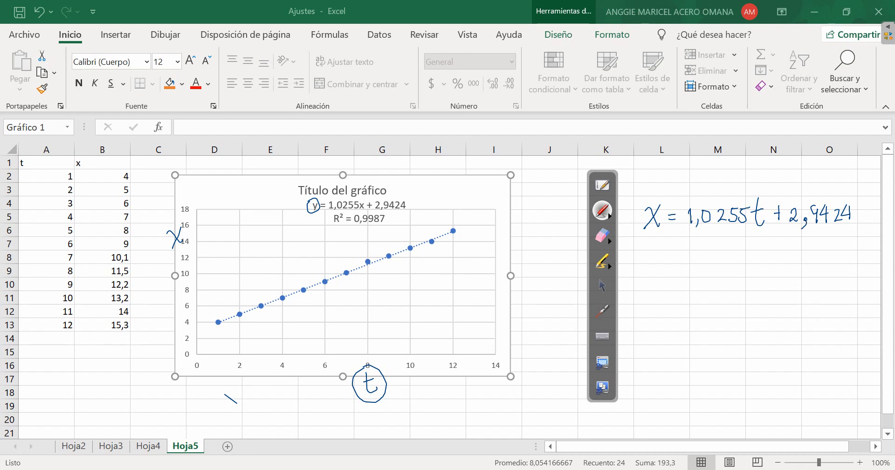
# Using red ink, bracket 1,0255 in the handwritten equation and write X = v·t + X₀ beneath it
pyautogui.click(608, 266)
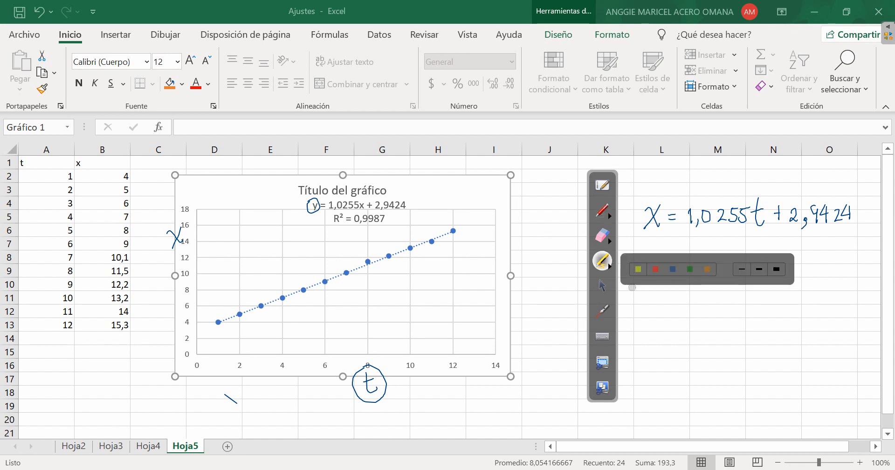
pyautogui.click(609, 215)
pyautogui.click(609, 215)
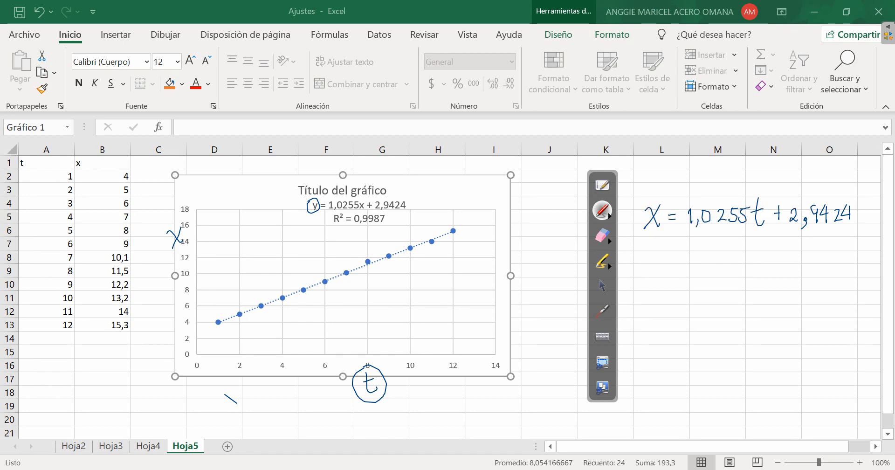
pyautogui.moveTo(682, 232); pyautogui.dragTo(752, 225)
pyautogui.moveTo(647, 265)
pyautogui.mouseDown()
pyautogui.moveTo(659, 279)
pyautogui.moveTo(644, 280)
pyautogui.mouseUp()
pyautogui.moveTo(701, 265)
pyautogui.mouseDown()
pyautogui.moveTo(706, 277)
pyautogui.moveTo(708, 262)
pyautogui.moveTo(733, 275)
pyautogui.moveTo(788, 277)
pyautogui.mouseUp()
pyautogui.click(717, 271)
pyautogui.moveTo(789, 261); pyautogui.dragTo(776, 280)
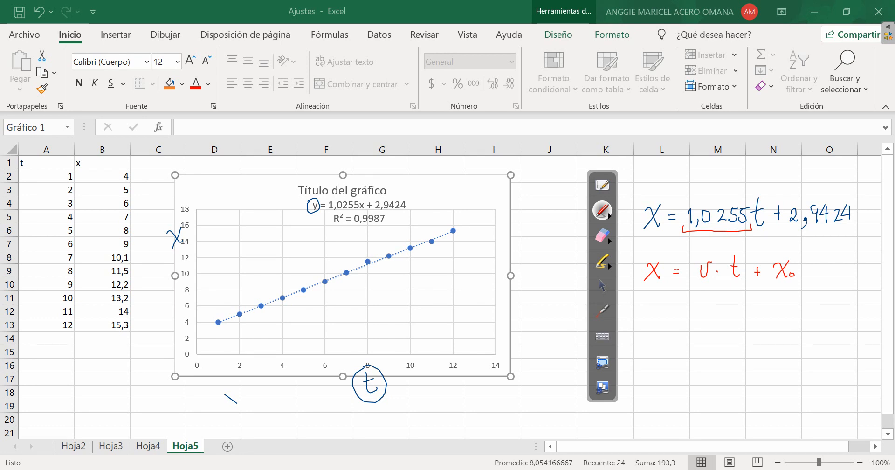
# Draw an arrow from the bracketed 1,0255 to v and write v = 1.0255 below the formula
pyautogui.moveTo(710, 234); pyautogui.dragTo(711, 246)
pyautogui.moveTo(661, 321)
pyautogui.mouseDown()
pyautogui.moveTo(666, 334)
pyautogui.moveTo(671, 319)
pyautogui.moveTo(692, 325)
pyautogui.mouseUp()
pyautogui.moveTo(684, 329)
pyautogui.mouseDown()
pyautogui.moveTo(725, 321)
pyautogui.moveTo(755, 332)
pyautogui.mouseUp()
pyautogui.click(715, 326)
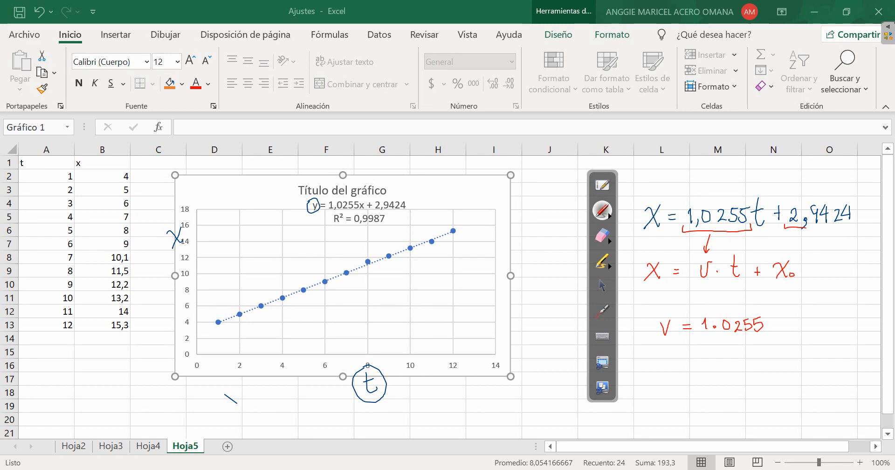
# Bracket 2,9424 in the handwritten equation, draw an arrow to X₀, and write X₀ = 1.0255 below the v value
pyautogui.moveTo(785, 224); pyautogui.dragTo(853, 223)
pyautogui.moveTo(799, 239); pyautogui.dragTo(796, 250)
pyautogui.moveTo(665, 359)
pyautogui.mouseDown()
pyautogui.moveTo(677, 373)
pyautogui.moveTo(668, 376)
pyautogui.mouseUp()
pyautogui.click(724, 366)
pyautogui.moveTo(716, 359)
pyautogui.mouseDown()
pyautogui.moveTo(717, 369)
pyautogui.moveTo(734, 360)
pyautogui.moveTo(755, 371)
pyautogui.mouseUp()
pyautogui.moveTo(756, 357)
pyautogui.mouseDown()
pyautogui.moveTo(768, 370)
pyautogui.moveTo(778, 355)
pyautogui.mouseUp()
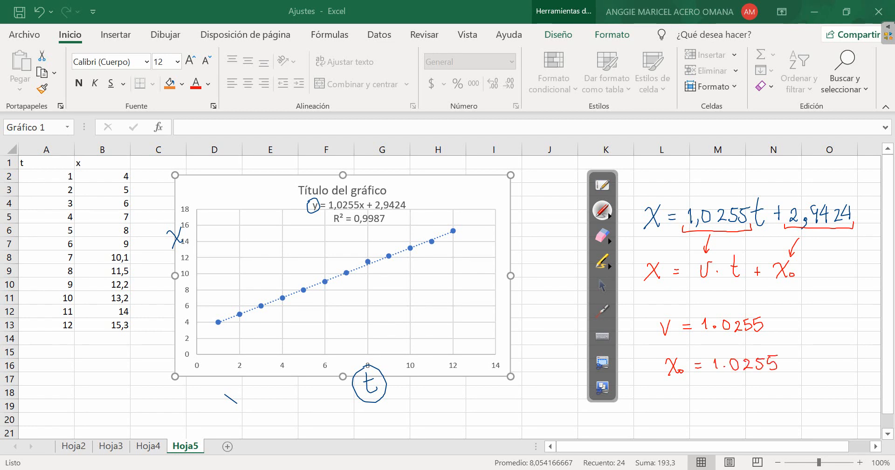
# Mark both handwritten equations with asterisks and write the question x = ? for t = 20 under the X₀ note
pyautogui.moveTo(631, 211); pyautogui.dragTo(635, 222)
pyautogui.moveTo(625, 217); pyautogui.dragTo(635, 216)
pyautogui.moveTo(635, 398)
pyautogui.mouseDown()
pyautogui.moveTo(644, 410)
pyautogui.moveTo(634, 412)
pyautogui.moveTo(661, 407)
pyautogui.mouseUp()
pyautogui.moveTo(667, 398)
pyautogui.mouseDown()
pyautogui.moveTo(667, 407)
pyautogui.moveTo(705, 413)
pyautogui.moveTo(754, 413)
pyautogui.moveTo(762, 403)
pyautogui.mouseUp()
pyautogui.click(669, 412)
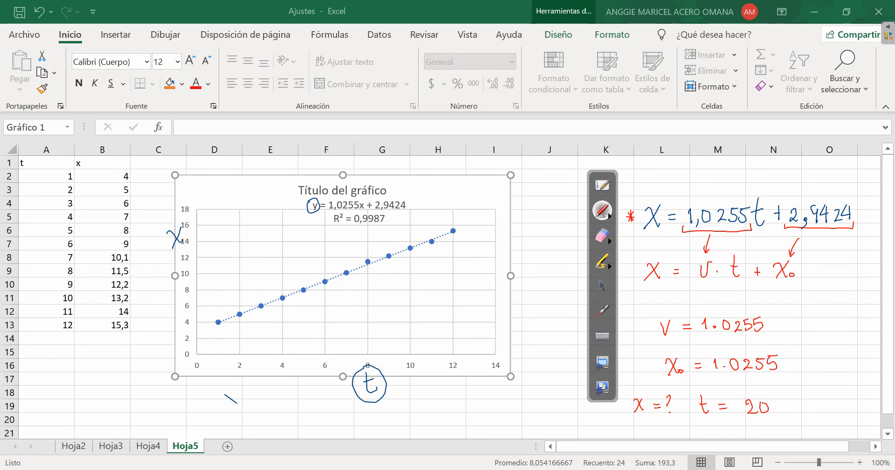
pyautogui.moveTo(824, 264); pyautogui.dragTo(829, 264)
# Erase all the handwritten annotations and return to the selection pointer
pyautogui.click(602, 286)
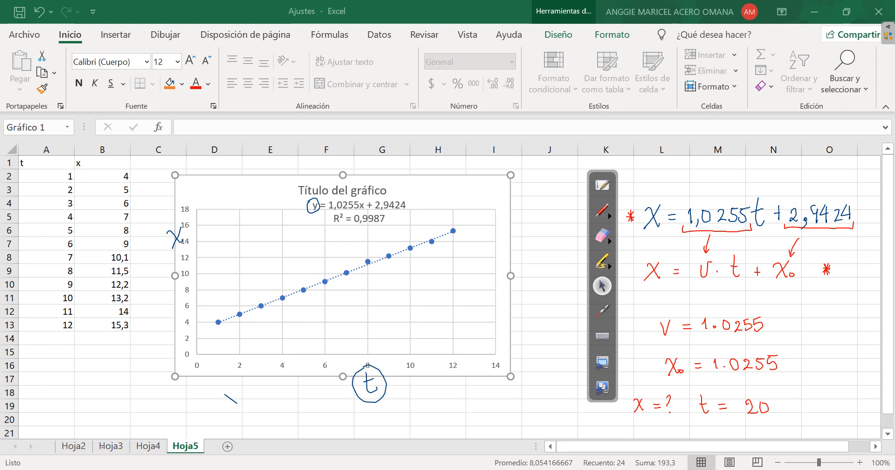
pyautogui.click(111, 446)
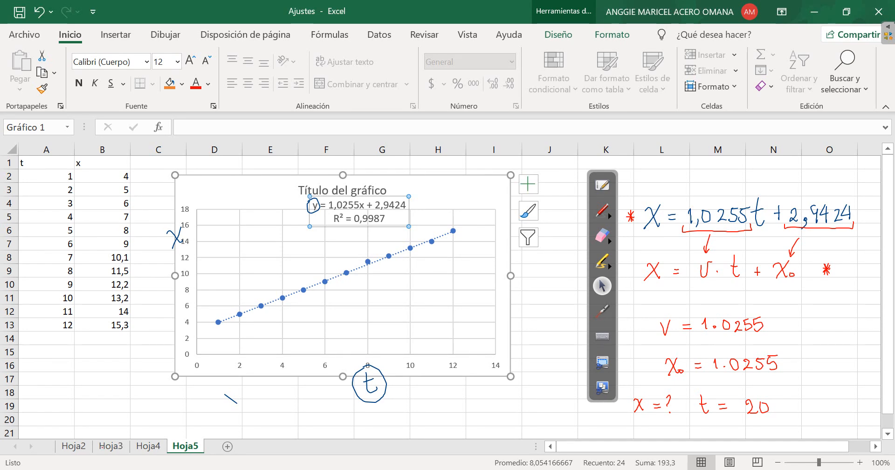
pyautogui.click(603, 235)
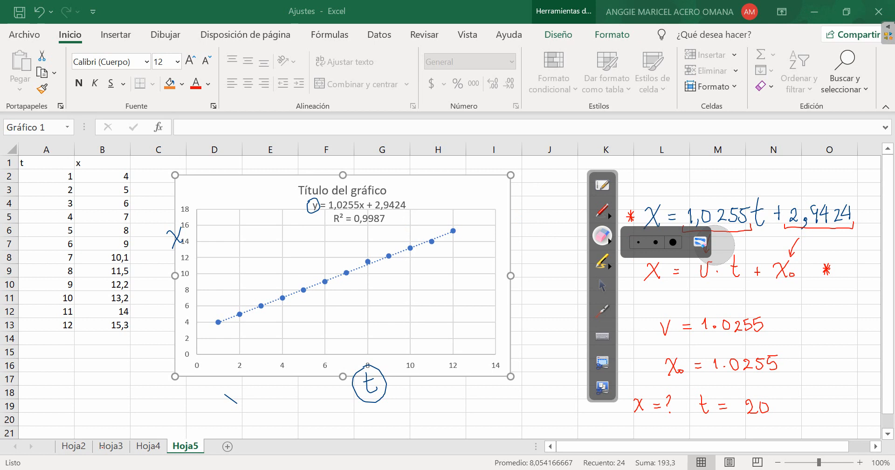
pyautogui.click(703, 241)
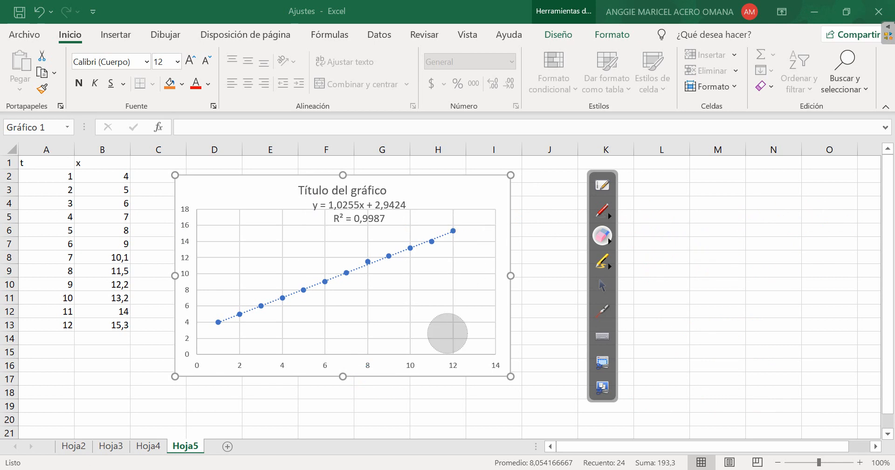
pyautogui.click(603, 285)
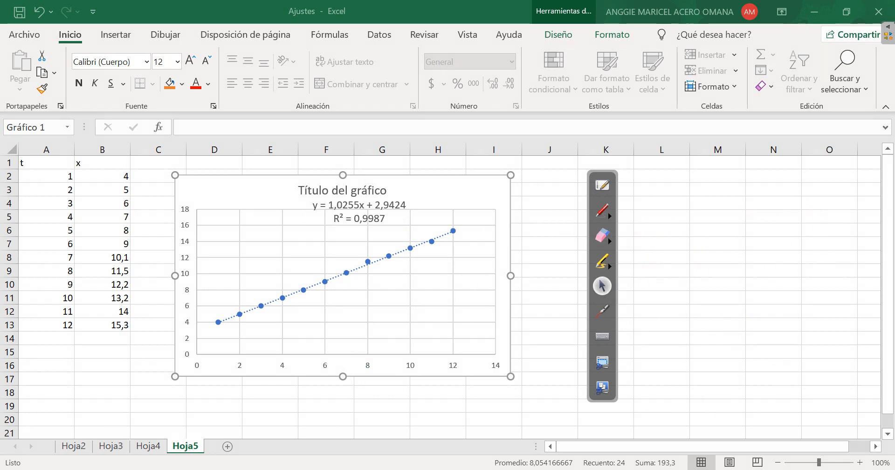
# Review the data and charts on Hoja3, Hoja2 and Hoja4
pyautogui.click(110, 446)
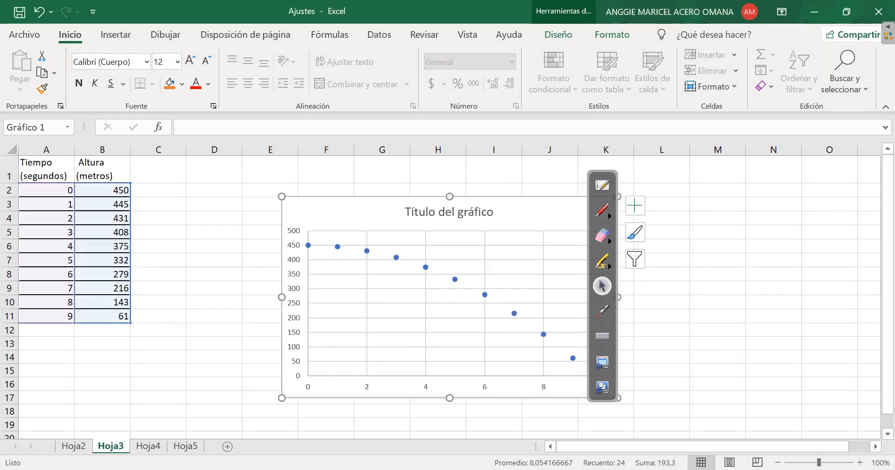
pyautogui.click(73, 447)
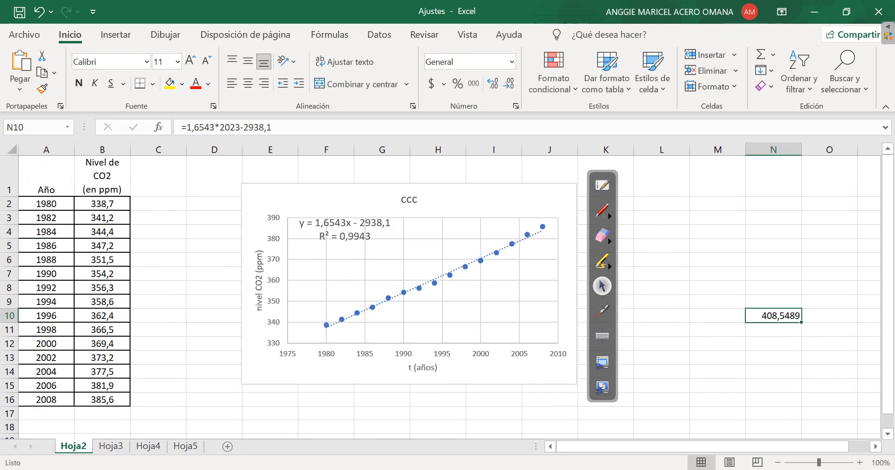
pyautogui.click(149, 446)
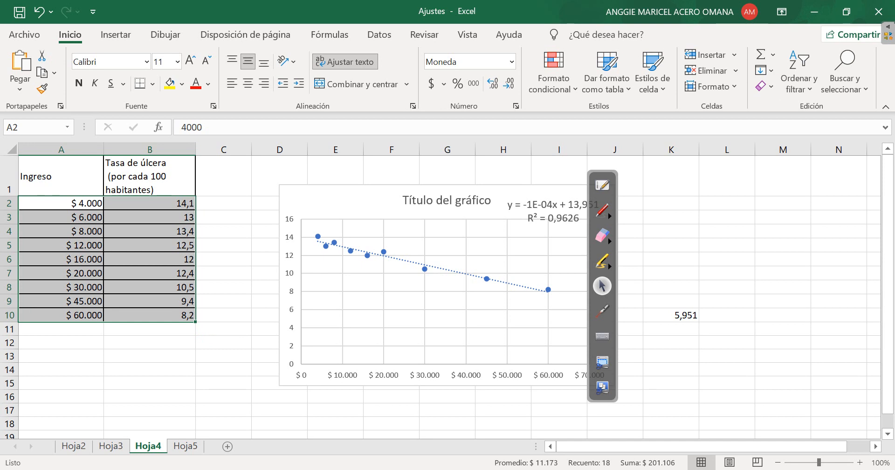
pyautogui.click(602, 311)
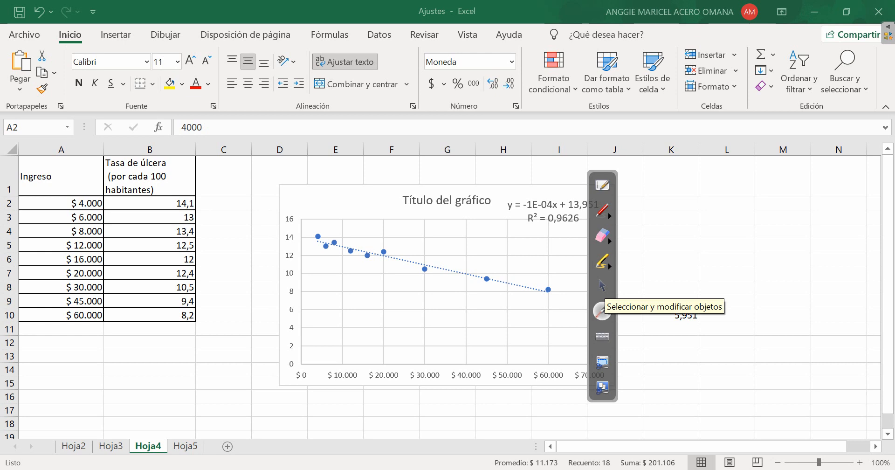
pyautogui.click(602, 285)
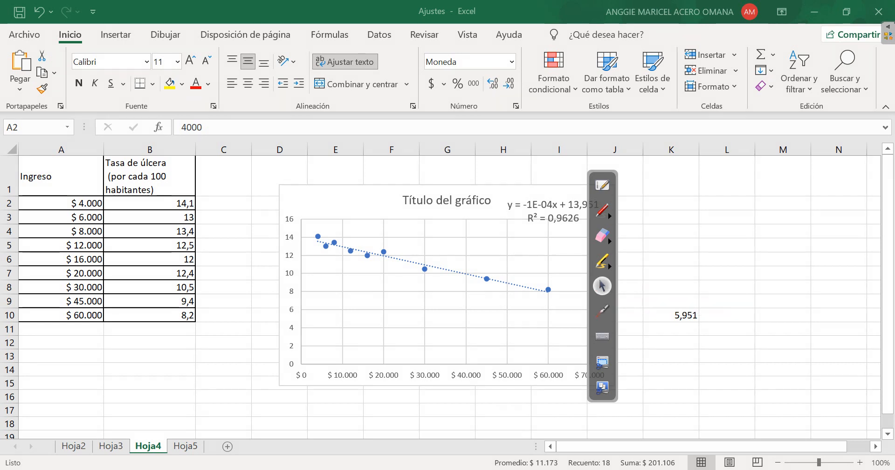
pyautogui.moveTo(536, 469)
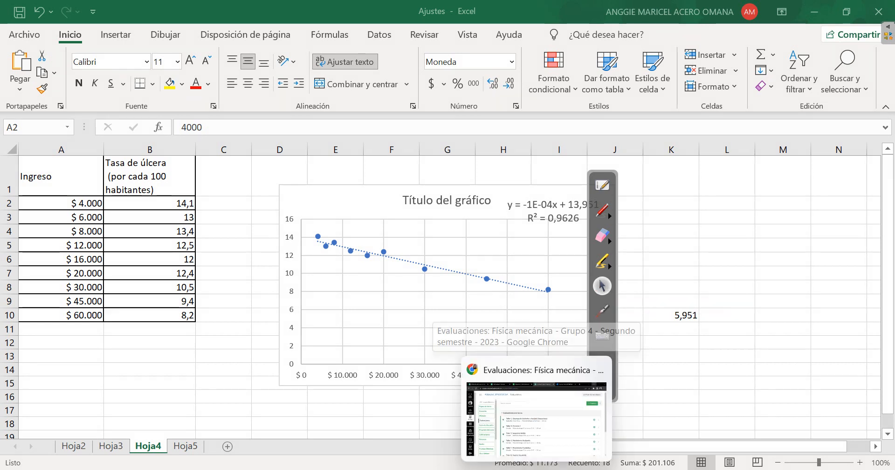
pyautogui.moveTo(568, 469)
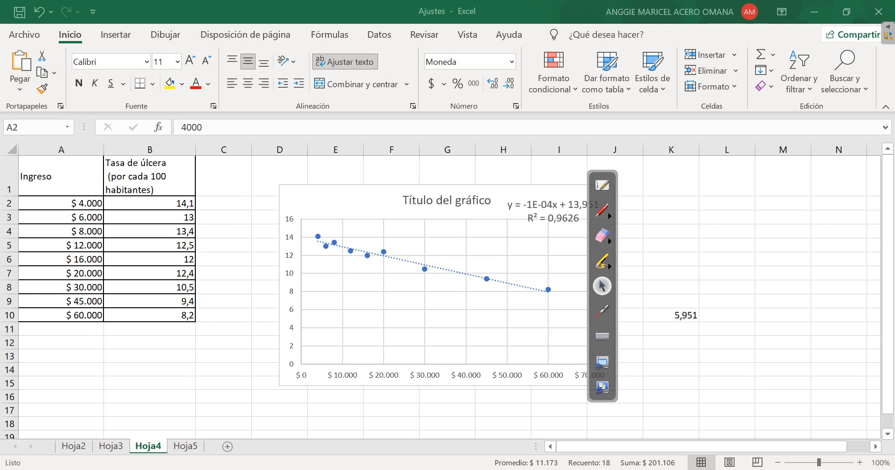